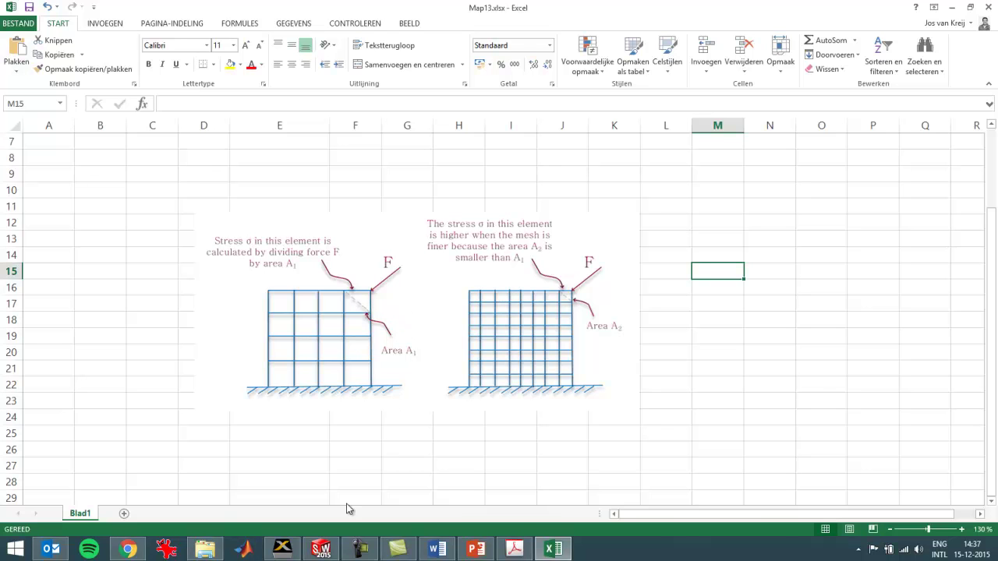
# Open the recent part Part8 in SOLIDWORKS
pyautogui.click(321, 548)
pyautogui.click(98, 8)
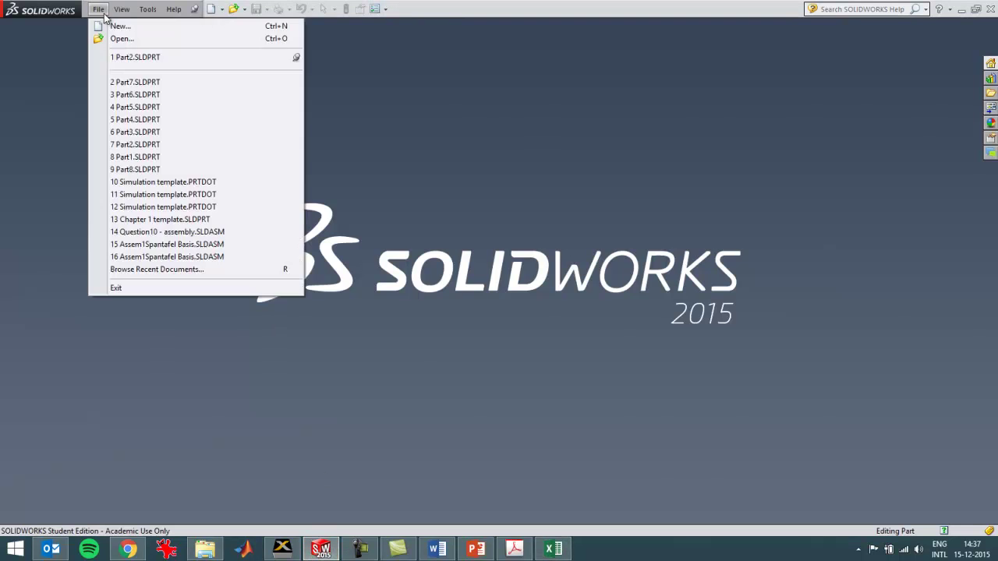
pyautogui.click(109, 25)
pyautogui.click(442, 410)
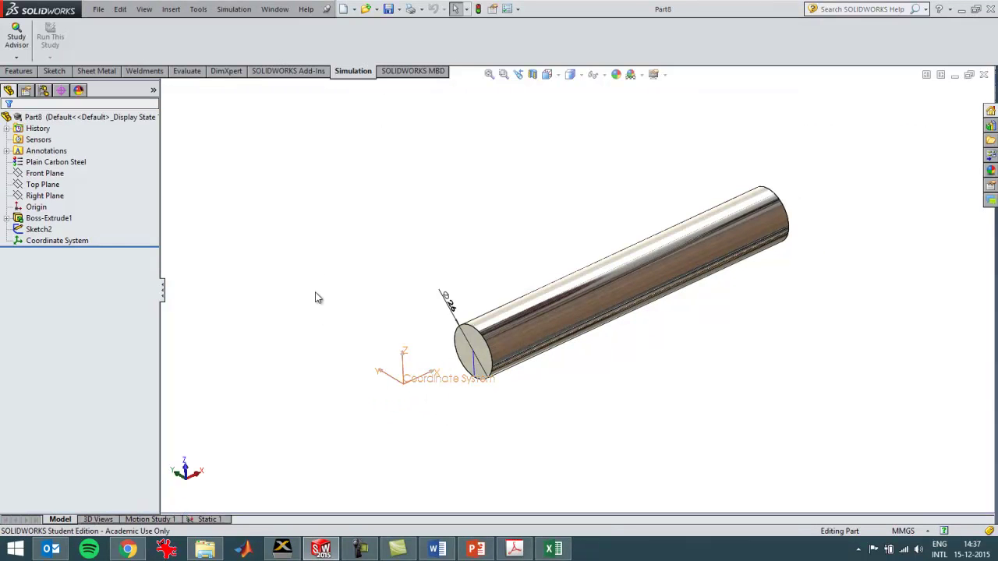
# Delete the Boss-Extrude1 cylinder feature
pyautogui.rightClick(42, 221)
pyautogui.click(71, 290)
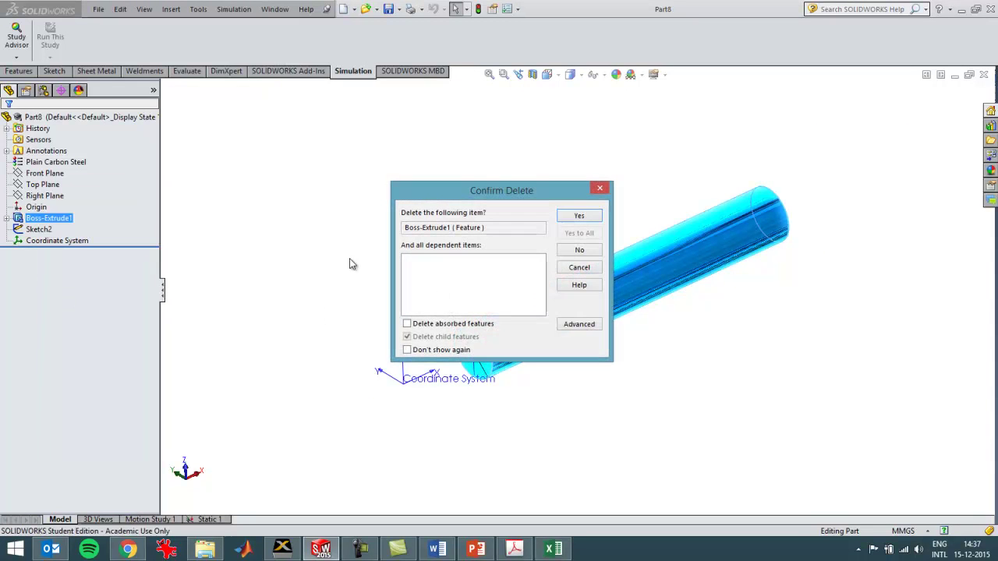
pyautogui.click(581, 216)
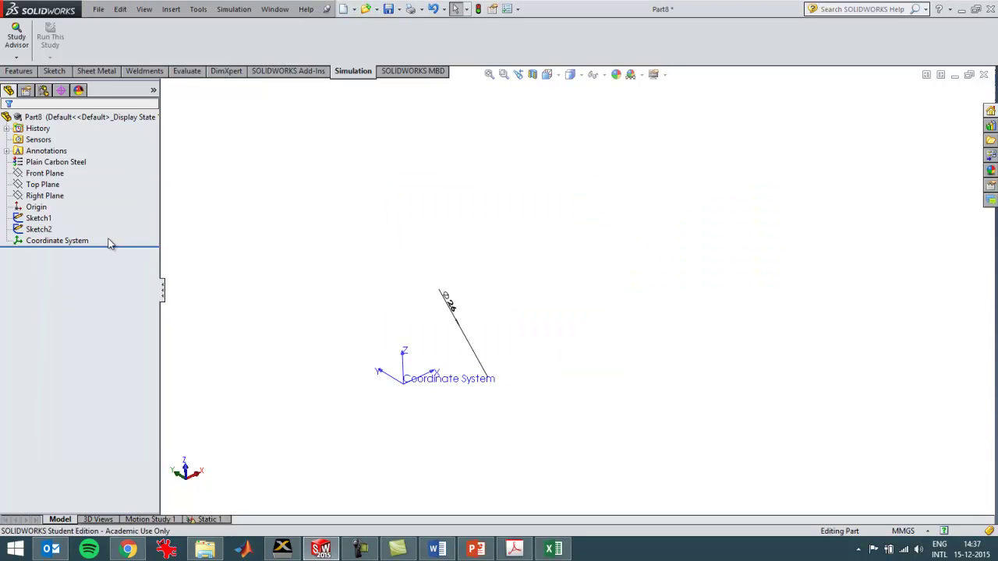
# Sketch a corner rectangle on the Front Plane and extrude it 44 mm into a block
pyautogui.click(47, 175)
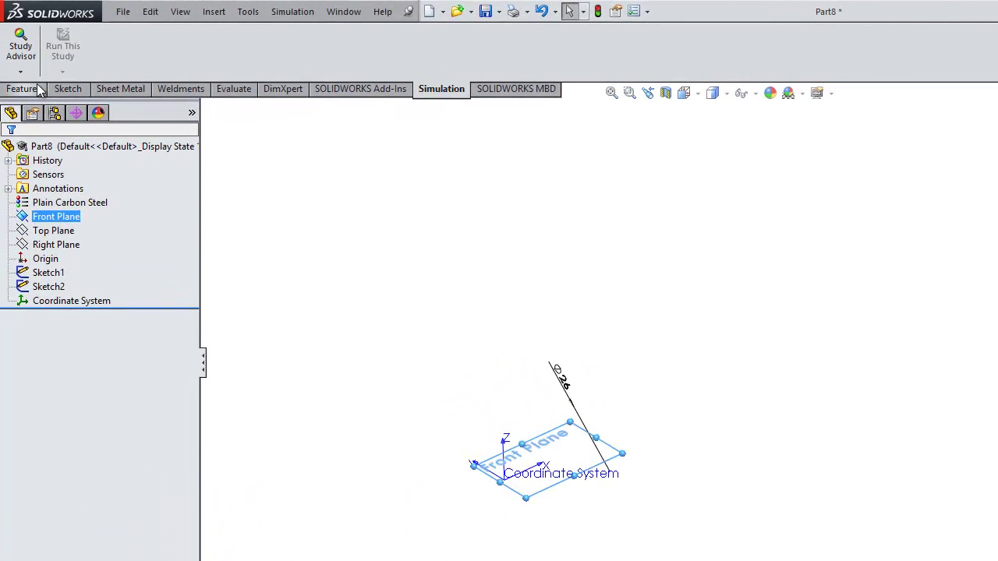
pyautogui.click(67, 87)
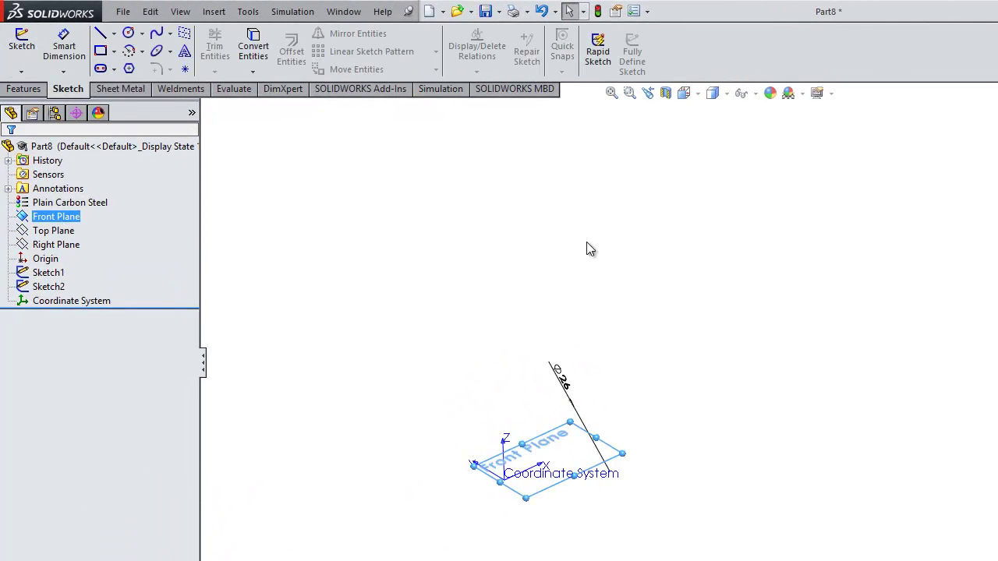
pyautogui.click(29, 63)
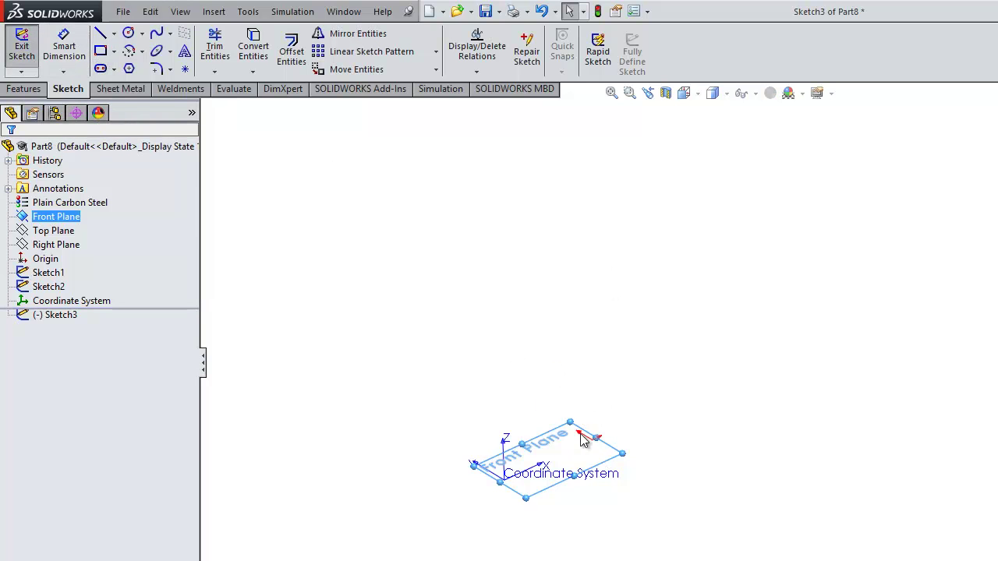
pyautogui.click(100, 51)
pyautogui.click(571, 463)
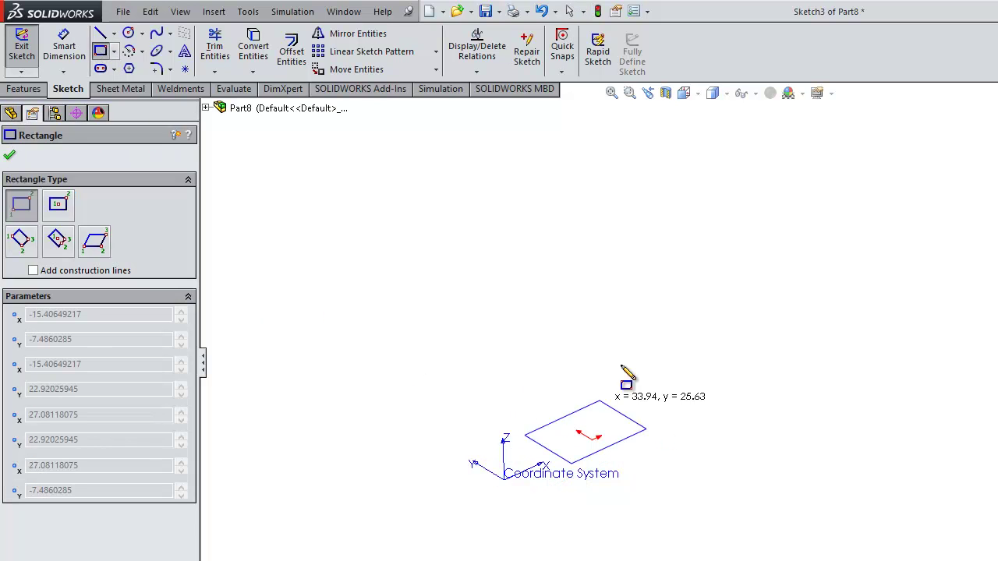
pyautogui.click(658, 309)
pyautogui.click(24, 88)
pyautogui.click(29, 51)
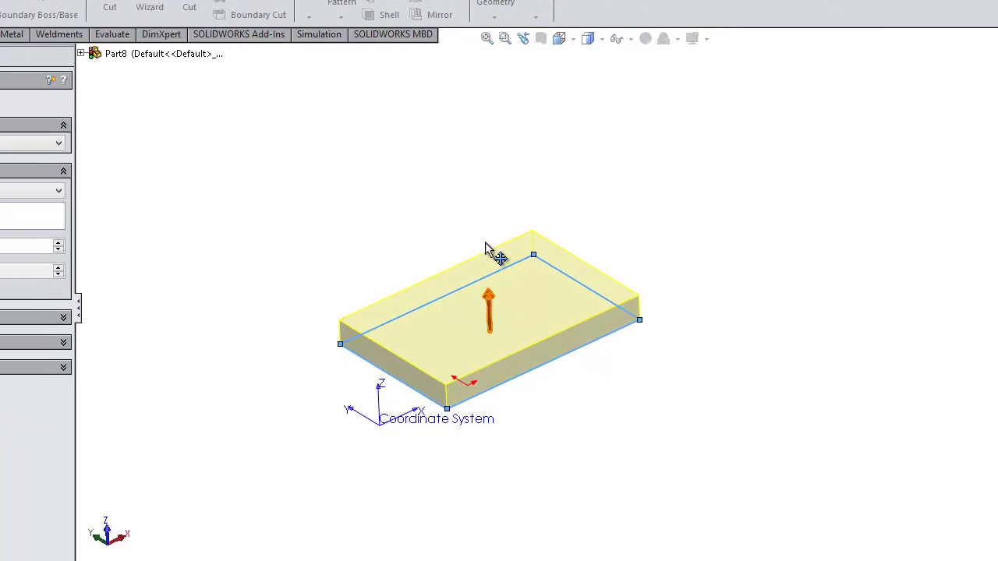
pyautogui.moveTo(617, 307); pyautogui.dragTo(609, 287)
pyautogui.click(220, 269)
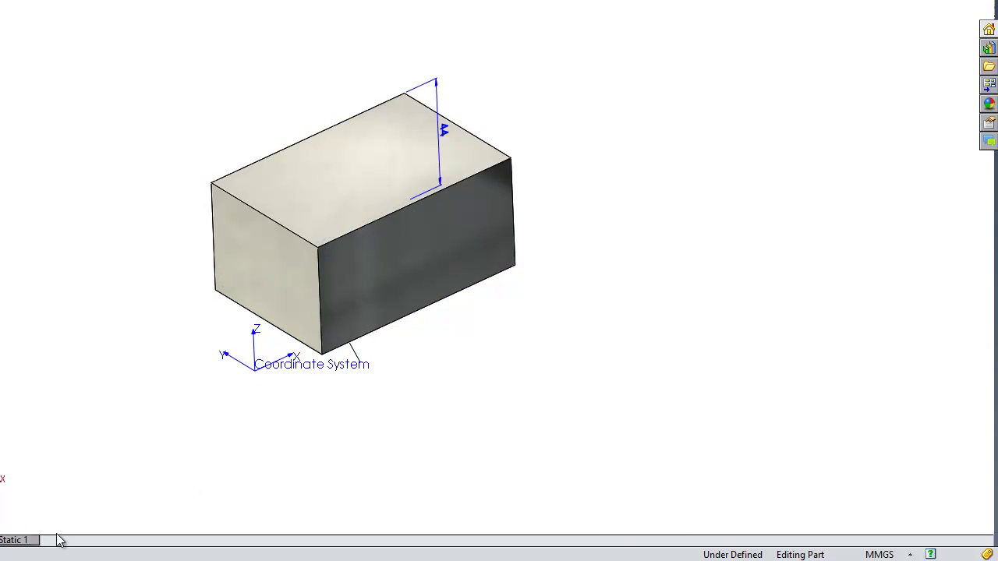
# Delete the old Static 1 study
pyautogui.click(16, 539)
pyautogui.rightClick(11, 539)
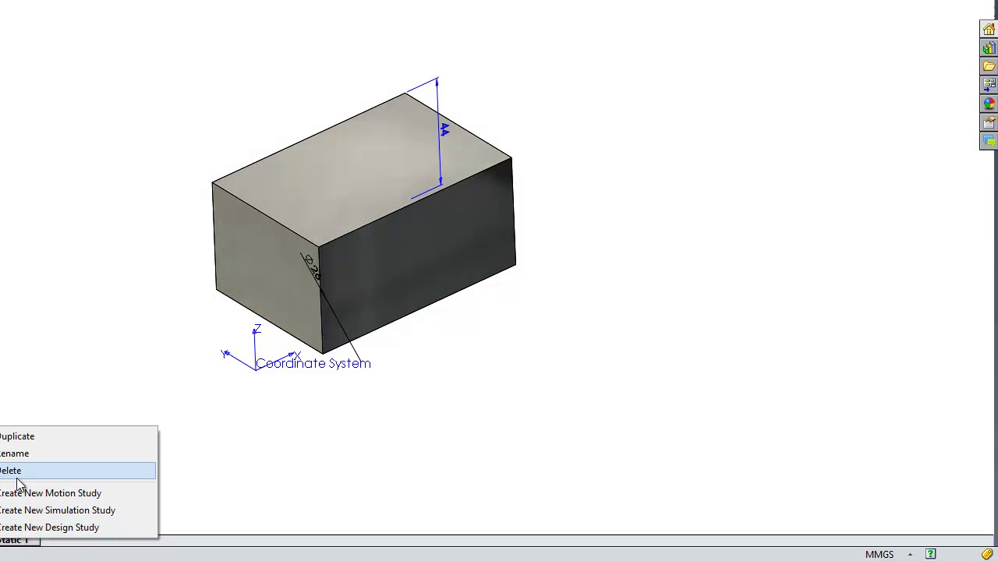
pyautogui.click(17, 473)
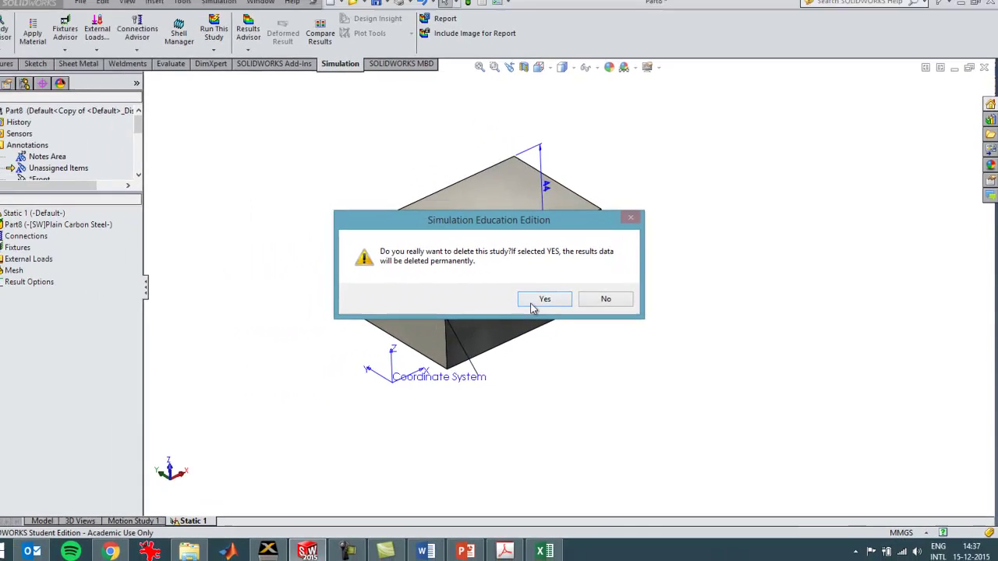
# Create a new static simulation study, Static 1
pyautogui.click(429, 262)
pyautogui.click(150, 519)
pyautogui.rightClick(149, 519)
pyautogui.click(211, 494)
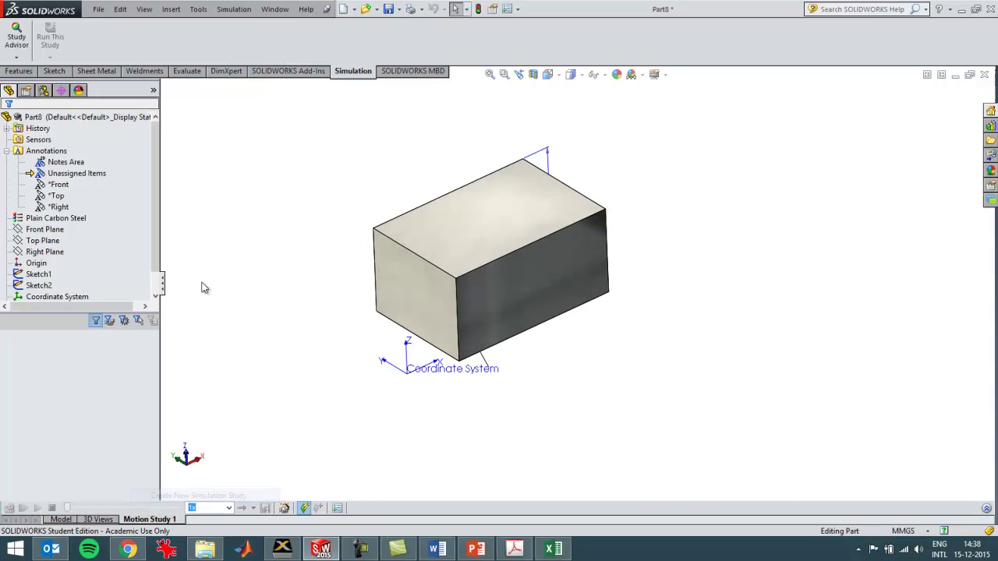
pyautogui.click(7, 123)
# Fix the block's bottom face with a Fixed Geometry fixture (Fixed-1)
pyautogui.click(55, 286)
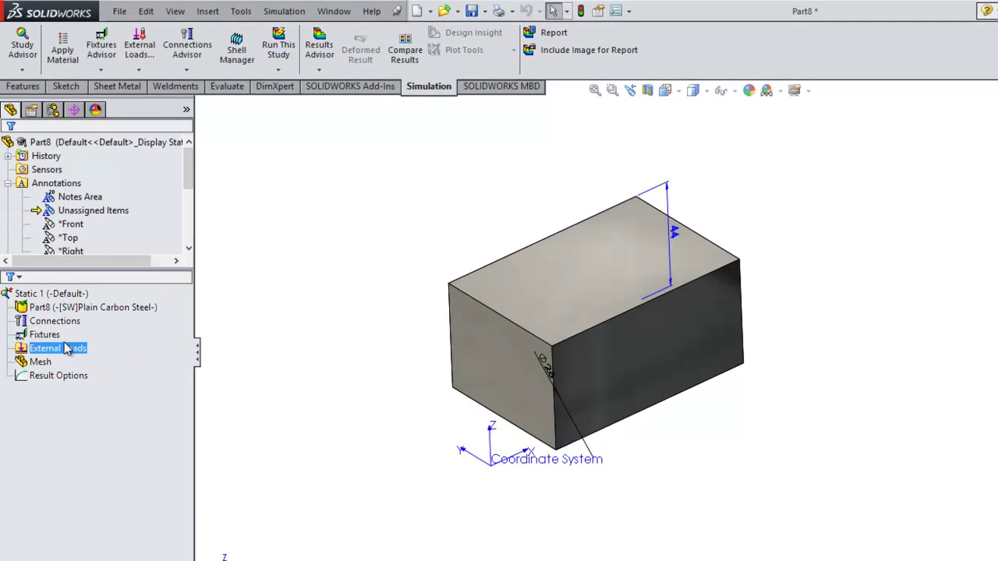
pyautogui.click(44, 334)
pyautogui.rightClick(44, 334)
pyautogui.click(87, 378)
pyautogui.click(575, 400)
pyautogui.moveTo(590, 411); pyautogui.dragTo(569, 340, button='middle')
pyautogui.click(549, 441)
pyautogui.click(10, 154)
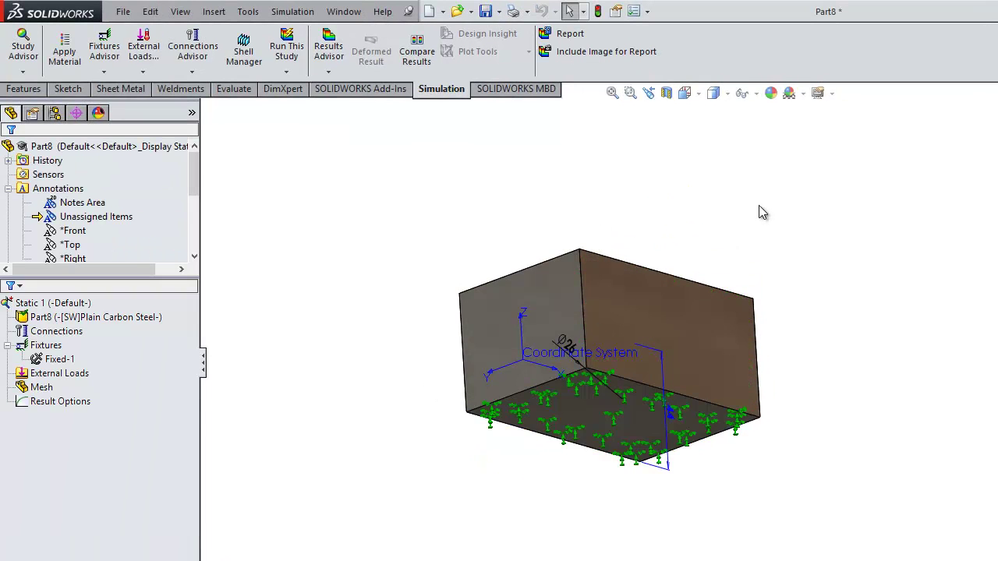
pyautogui.moveTo(759, 205); pyautogui.dragTo(721, 382, button='middle')
pyautogui.click(60, 375)
pyautogui.rightClick(62, 380)
# On the block's front face, sketch a centerline from the top-right to the bottom-left corner
pyautogui.click(372, 357)
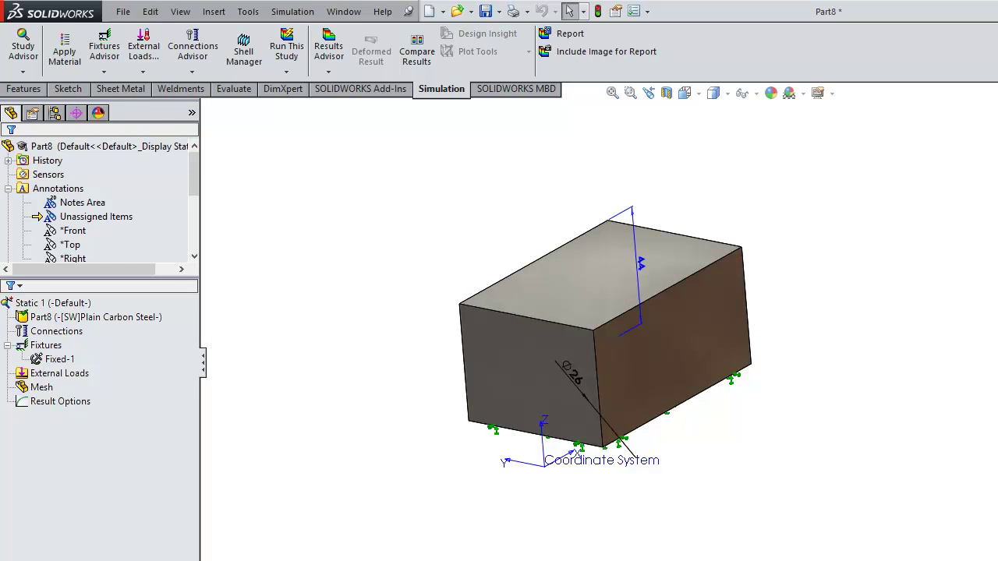
pyautogui.click(493, 362)
pyautogui.click(68, 89)
pyautogui.click(22, 45)
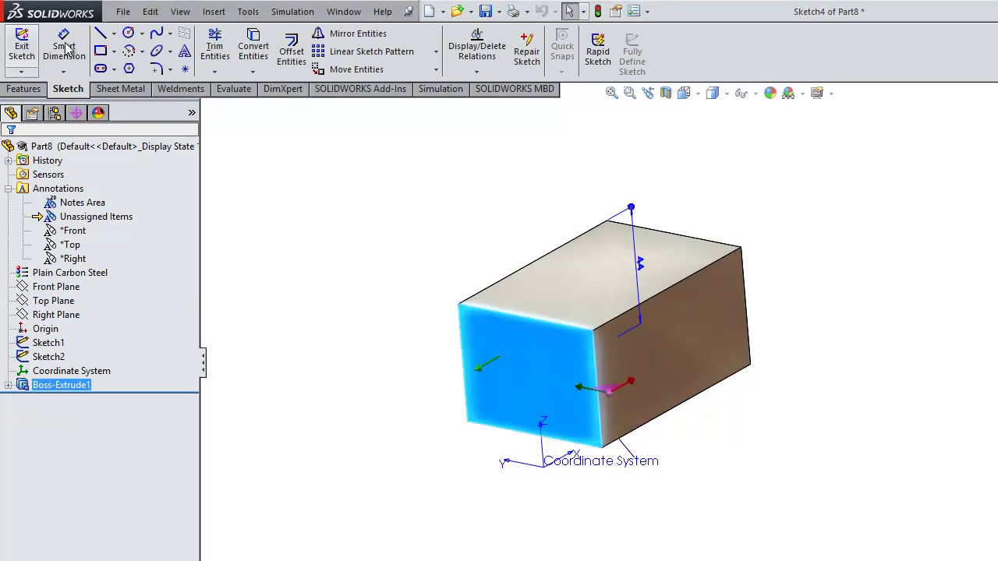
pyautogui.click(114, 33)
pyautogui.click(141, 66)
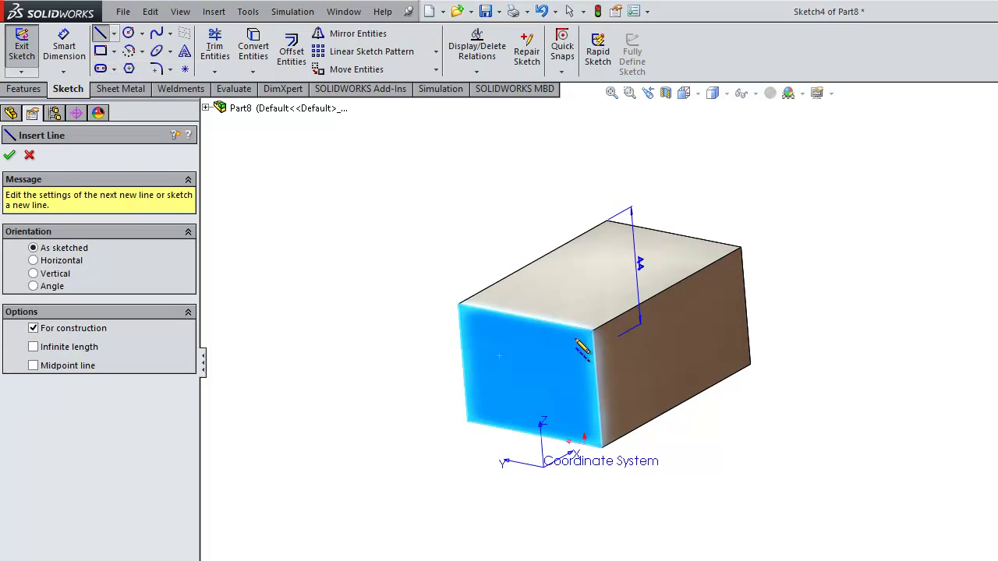
pyautogui.click(592, 332)
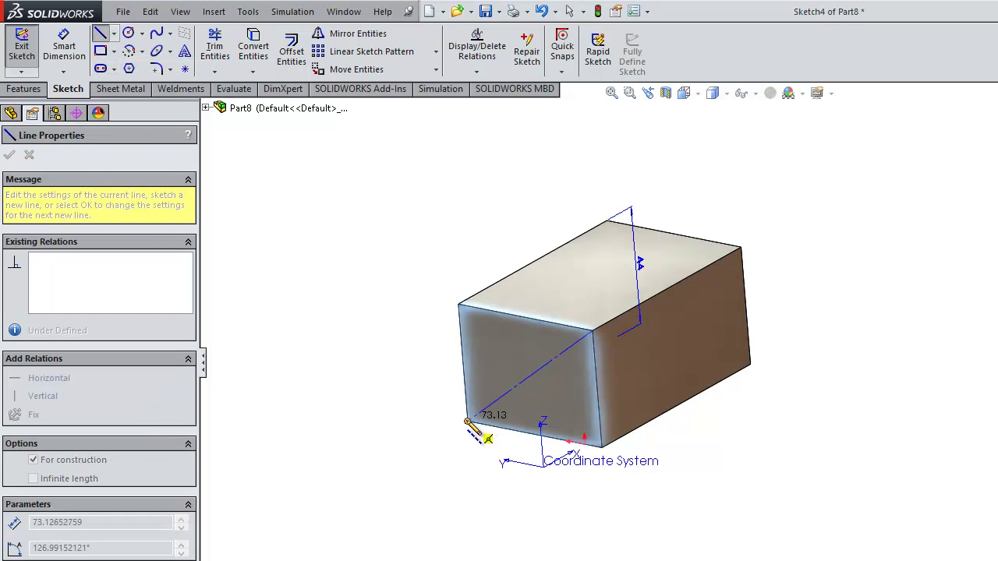
pyautogui.click(467, 421)
pyautogui.press('Escape')
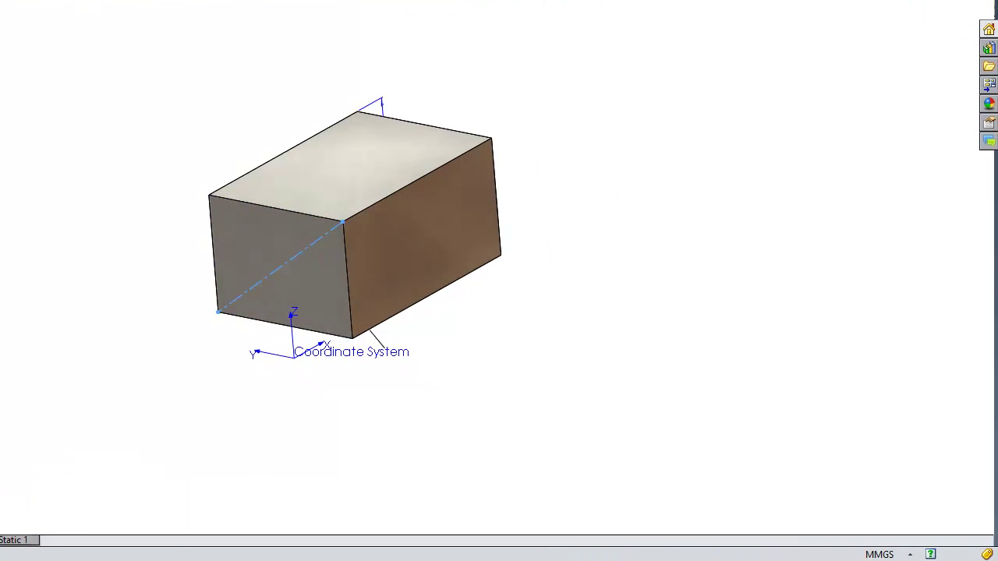
pyautogui.hotkey('alt', 'v')
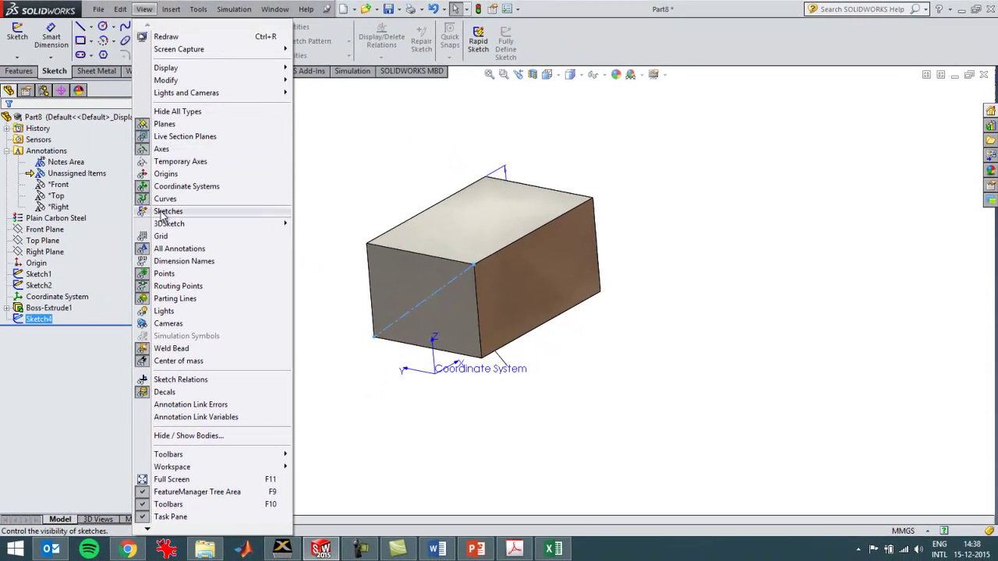
# Apply a force to the block's top edge, directed along the diagonal centerline
pyautogui.click(8, 155)
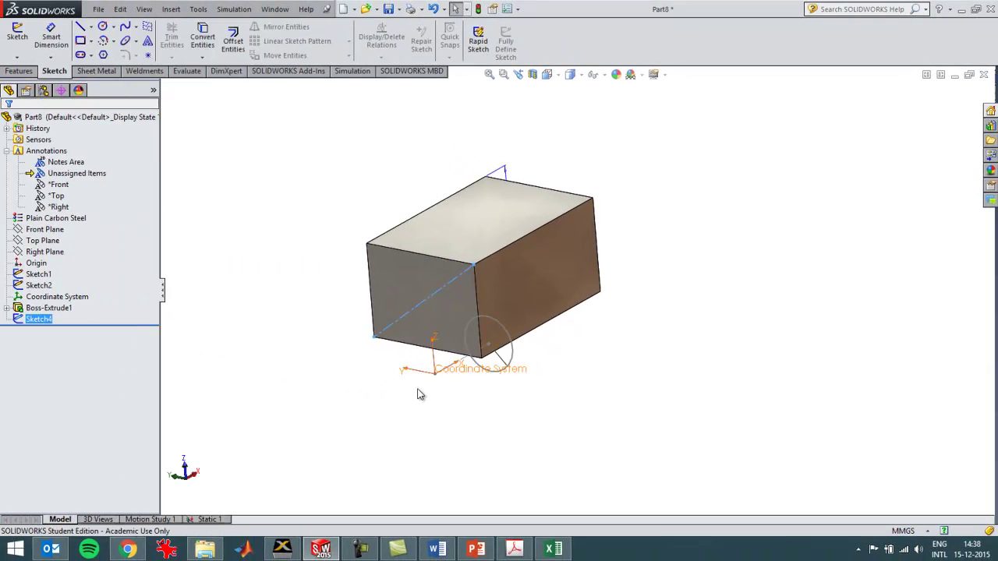
pyautogui.click(216, 520)
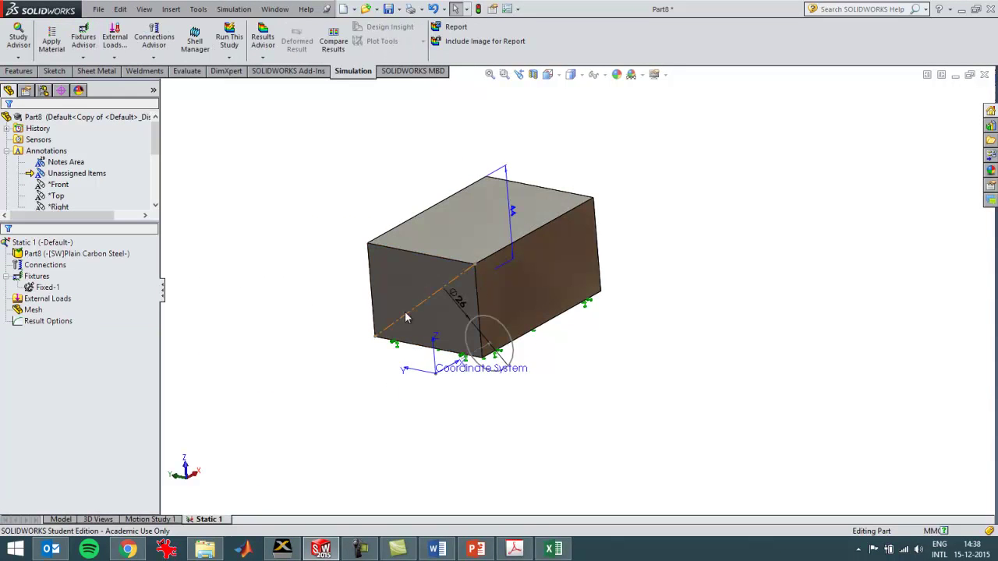
pyautogui.click(61, 301)
pyautogui.rightClick(61, 301)
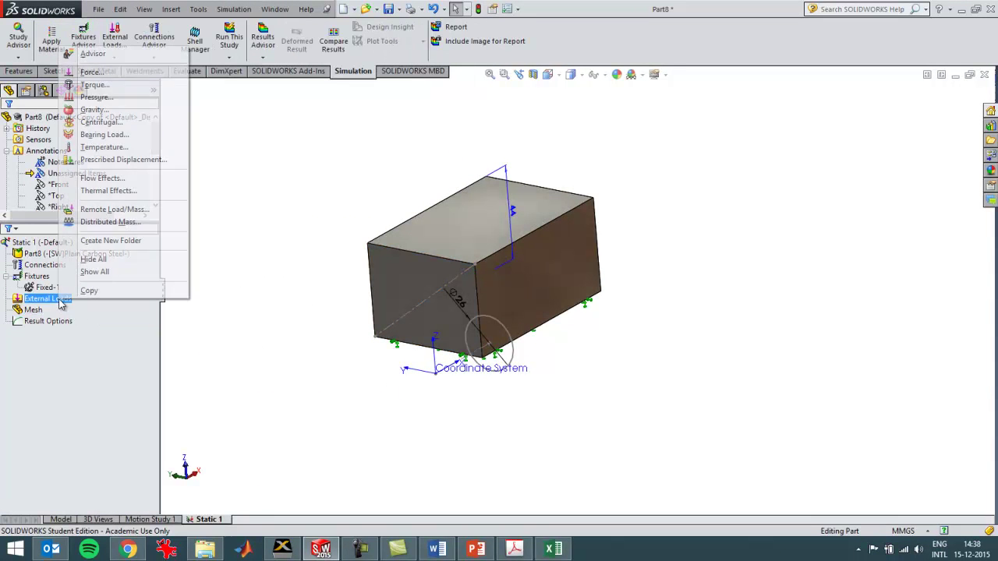
pyautogui.click(132, 85)
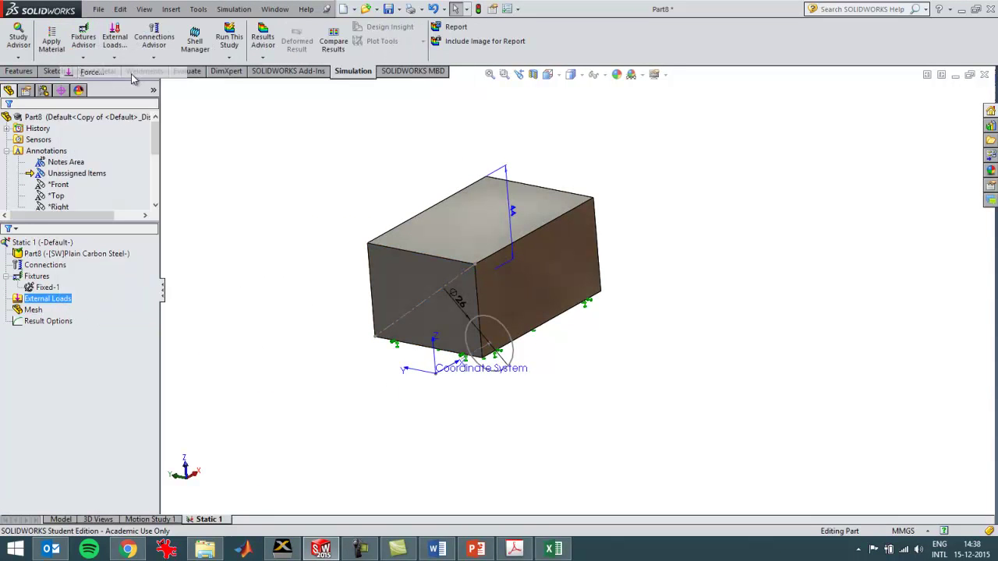
pyautogui.click(498, 258)
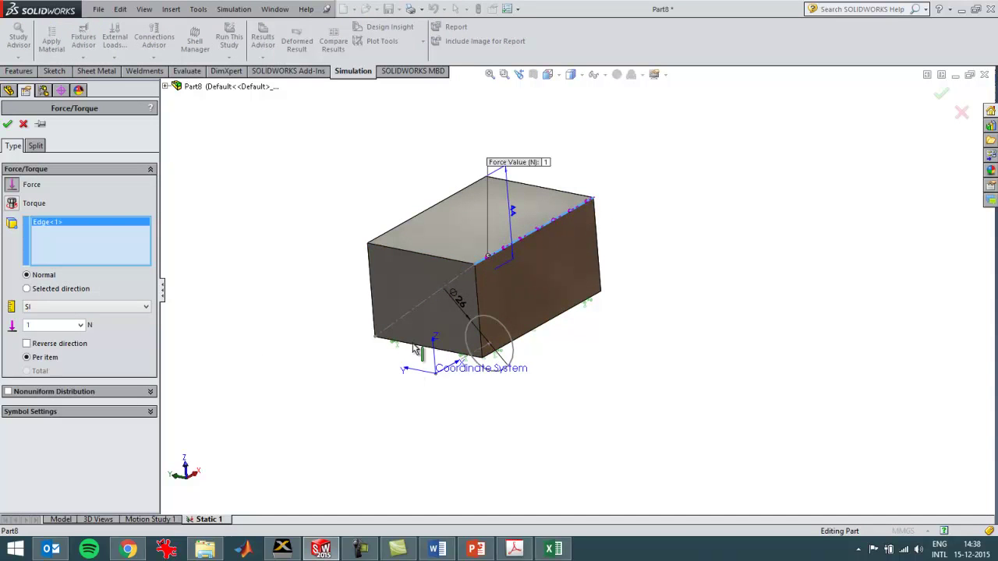
pyautogui.click(75, 290)
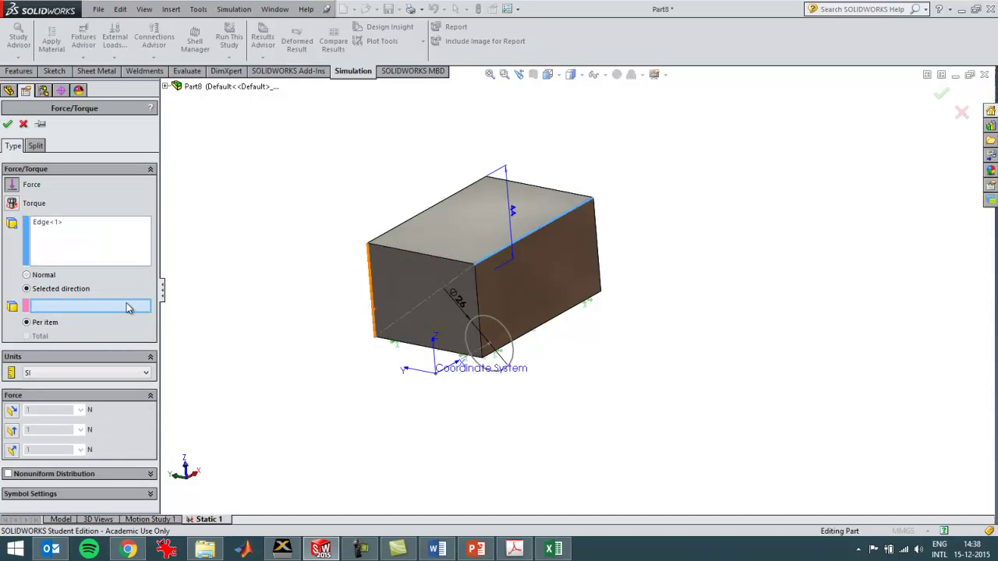
pyautogui.click(422, 312)
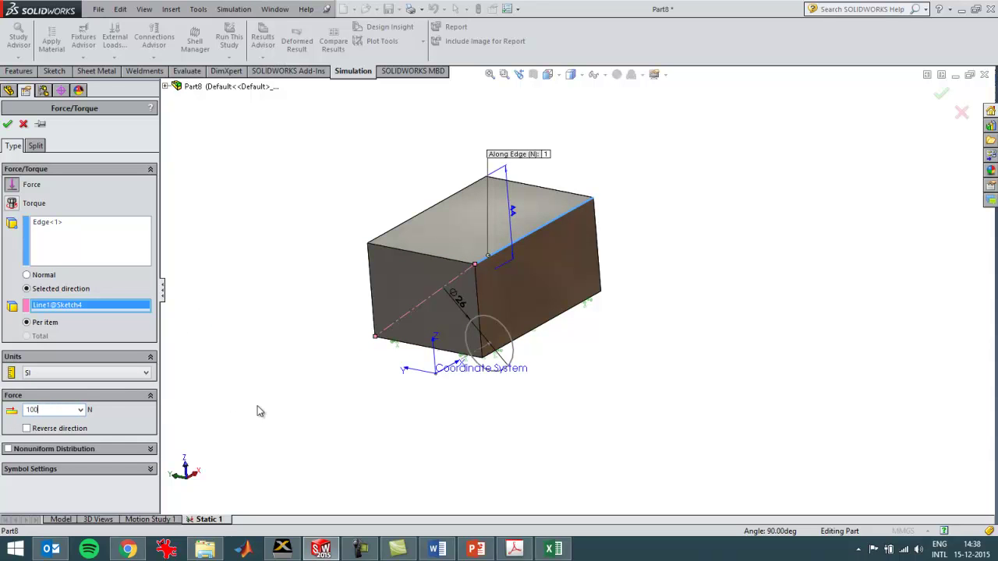
# Set the force to 100 N, reverse its direction, and confirm Force-1
pyautogui.write('100')
pyautogui.press('Return')
pyautogui.moveTo(267, 385); pyautogui.dragTo(216, 415, button='middle')
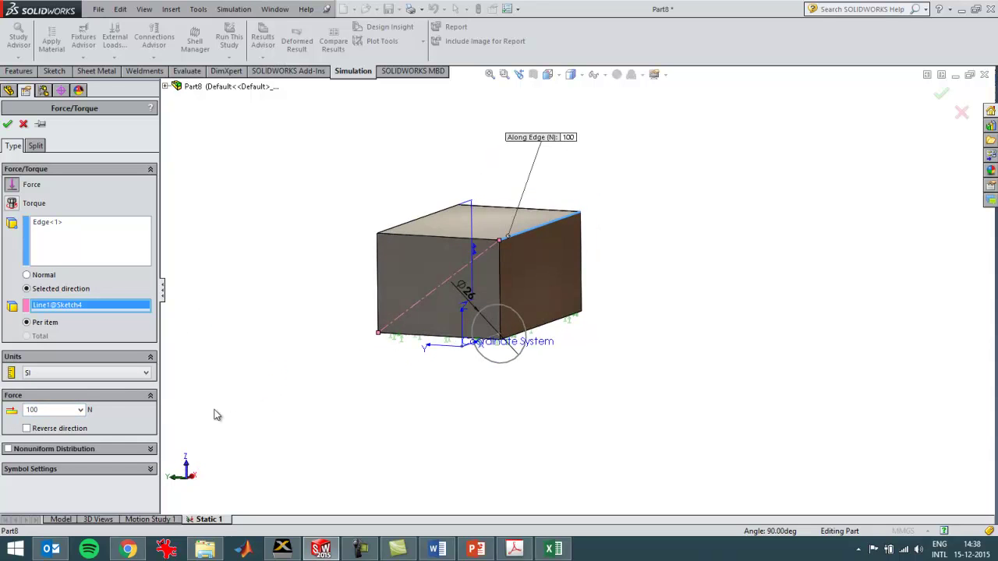
pyautogui.click(27, 428)
pyautogui.scroll(-3, 615, 312)
pyautogui.scroll(3, 414, 283)
pyautogui.scroll(-1, 414, 283)
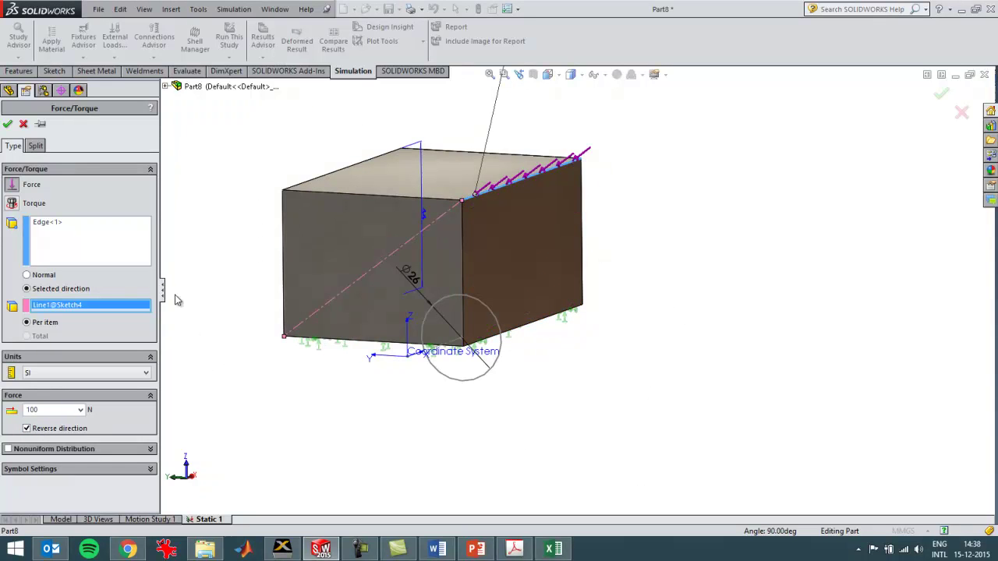
pyautogui.click(7, 123)
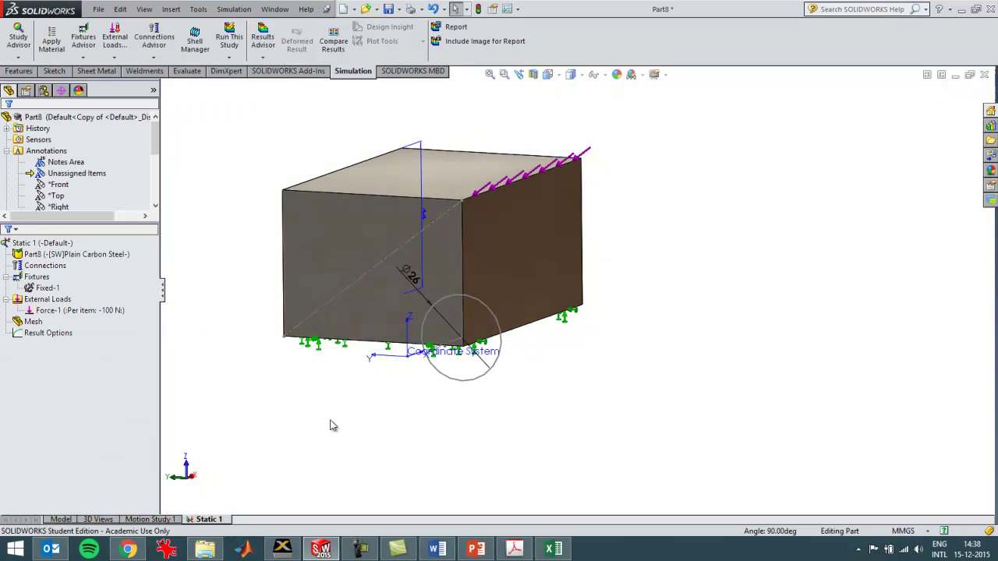
# Save the part as Part8.SLDPRT, replacing the existing file, and run Static 1
pyautogui.click(48, 253)
pyautogui.click(48, 245)
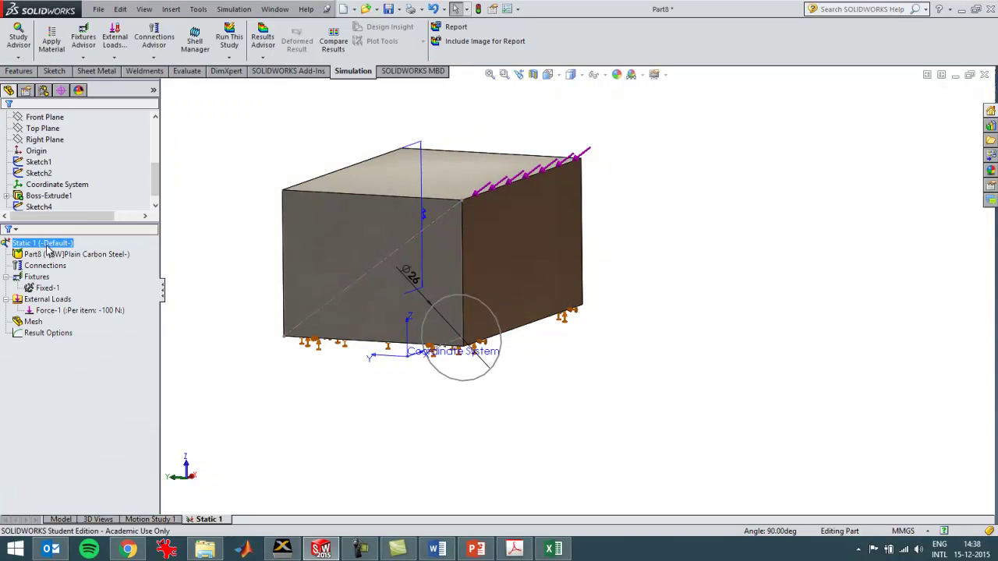
pyautogui.click(98, 8)
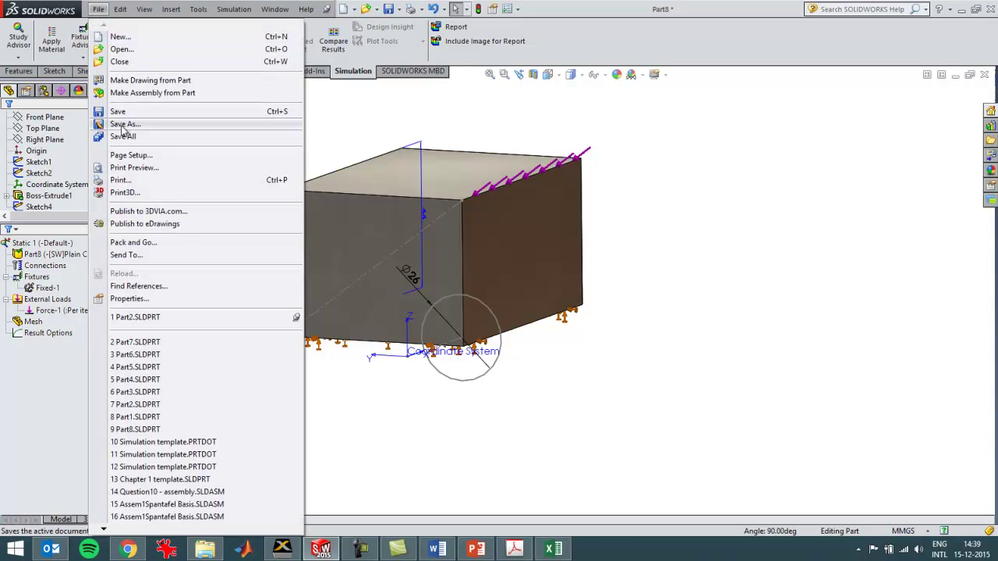
pyautogui.click(124, 126)
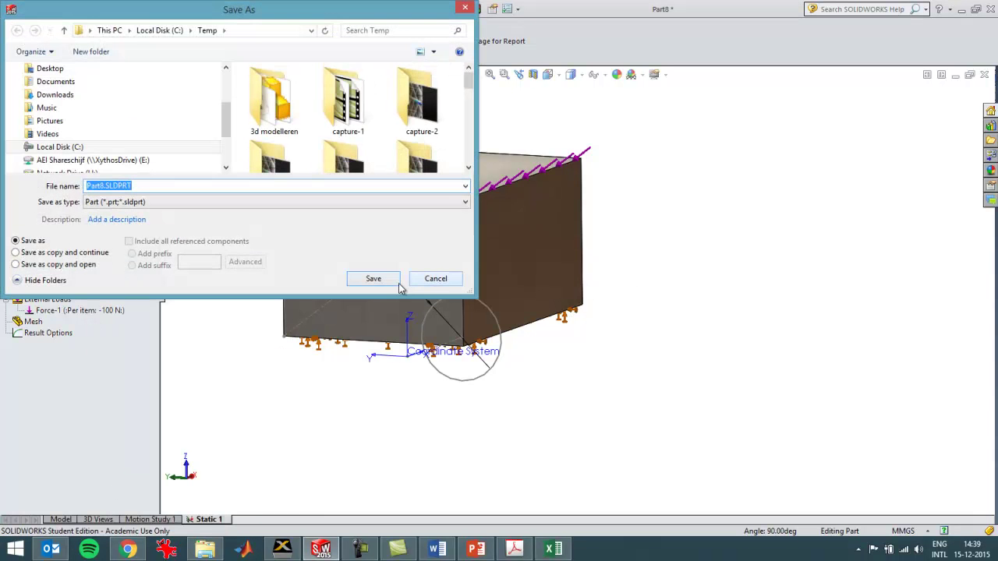
pyautogui.click(373, 281)
pyautogui.click(532, 277)
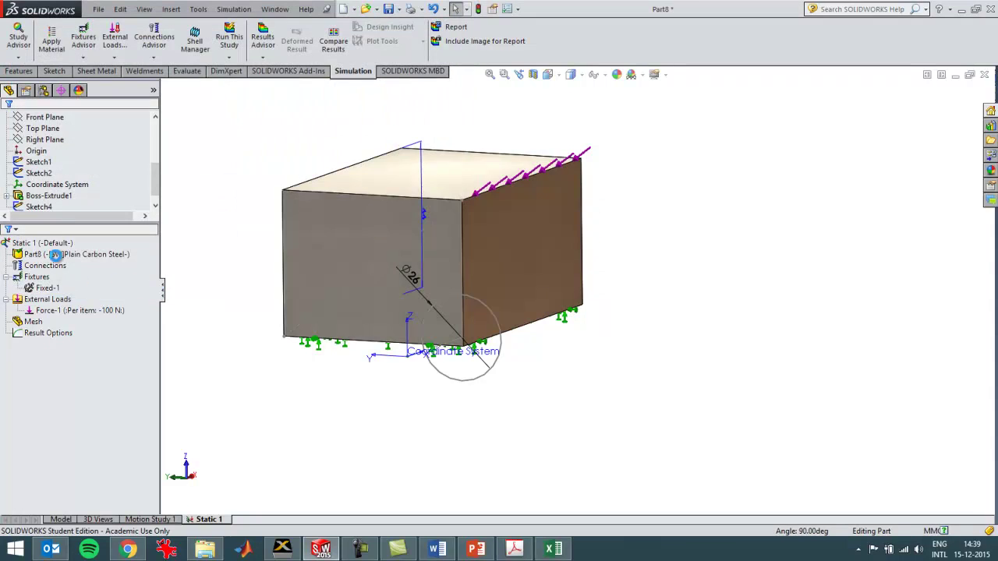
pyautogui.rightClick(53, 244)
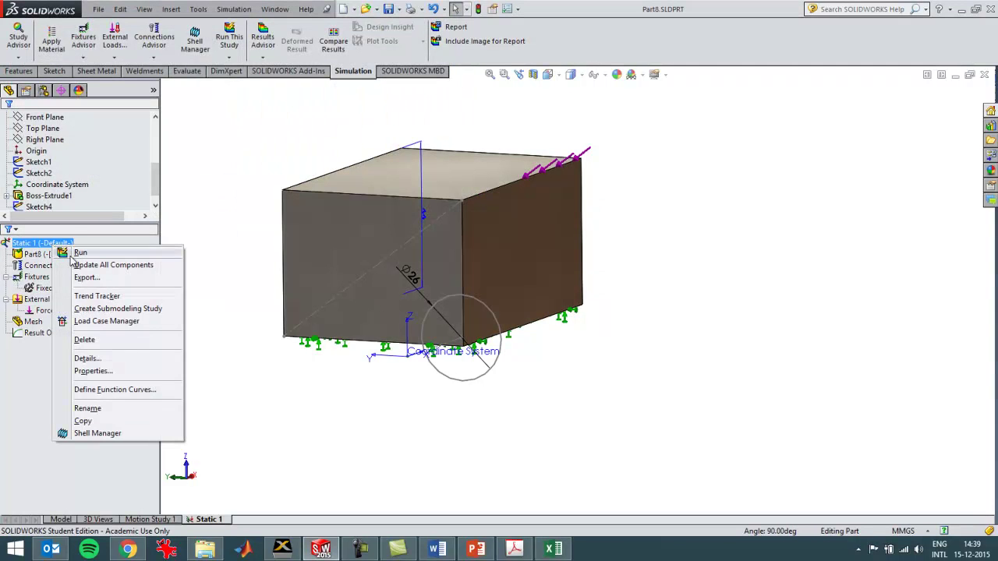
pyautogui.click(78, 252)
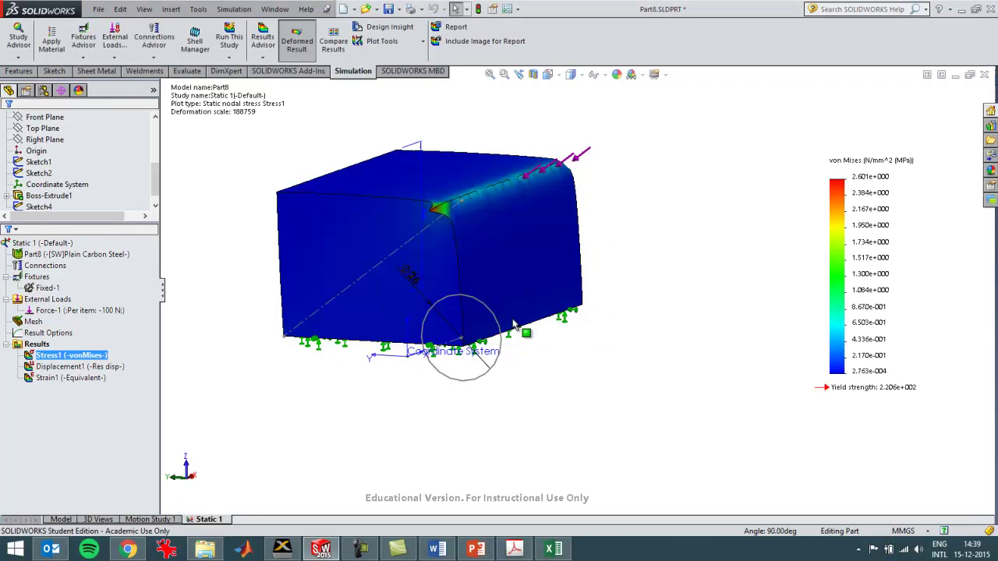
# Set the Stress1 von Mises plot to show deformation at true scale
pyautogui.rightClick(53, 358)
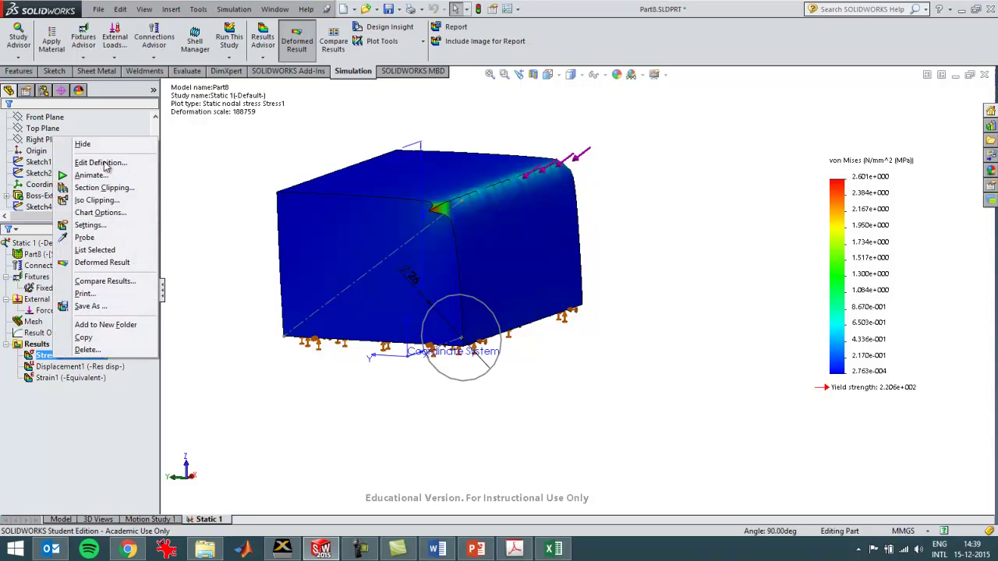
pyautogui.click(100, 163)
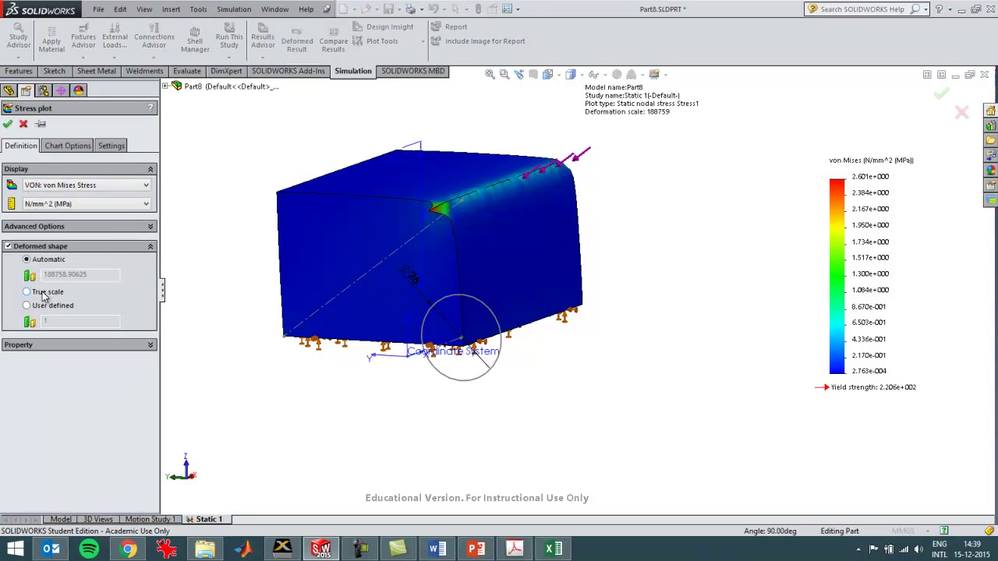
pyautogui.click(43, 293)
pyautogui.click(8, 124)
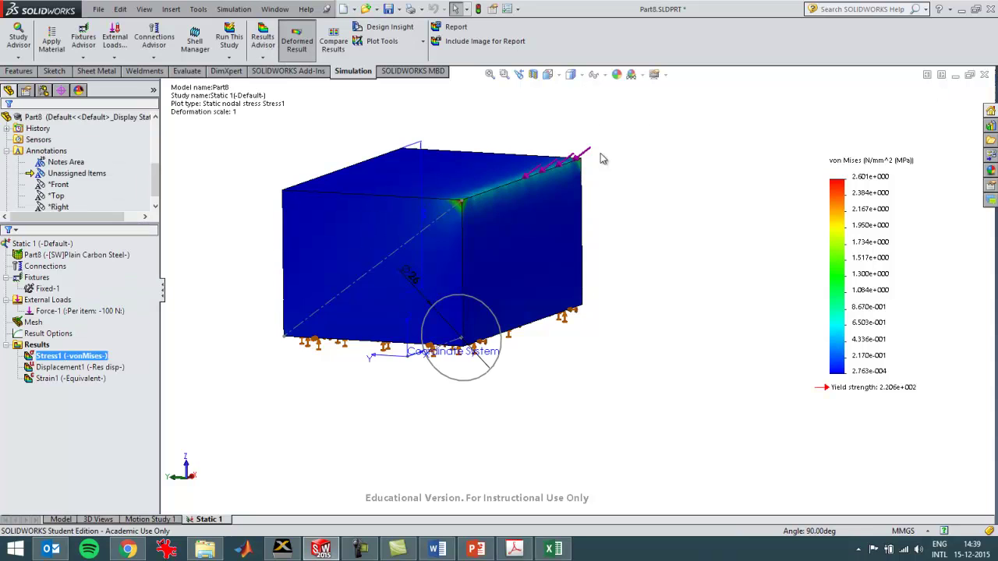
pyautogui.scroll(-5, 506, 204)
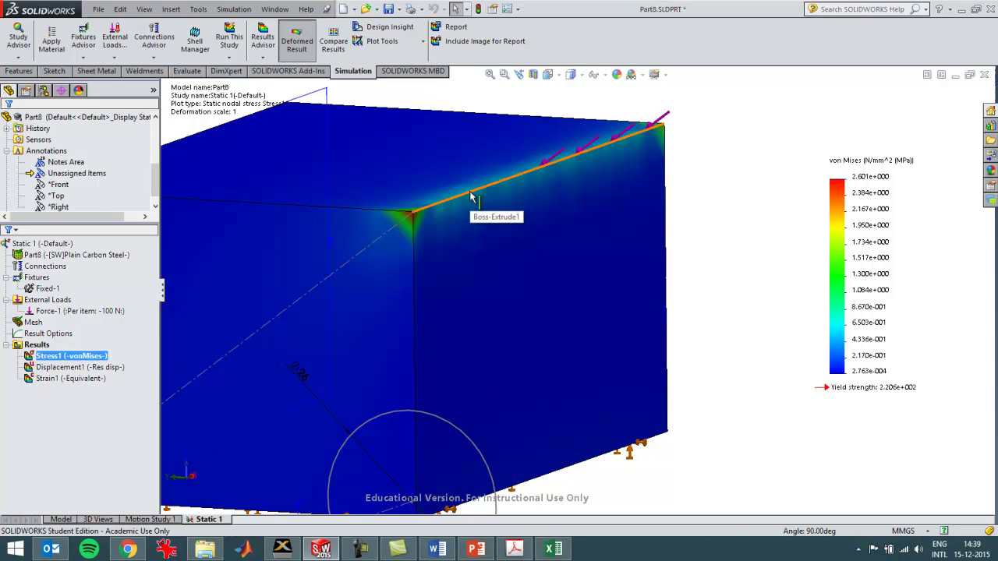
# Probe the stress on the loaded edge, reading 0.5008 MPa
pyautogui.rightClick(95, 355)
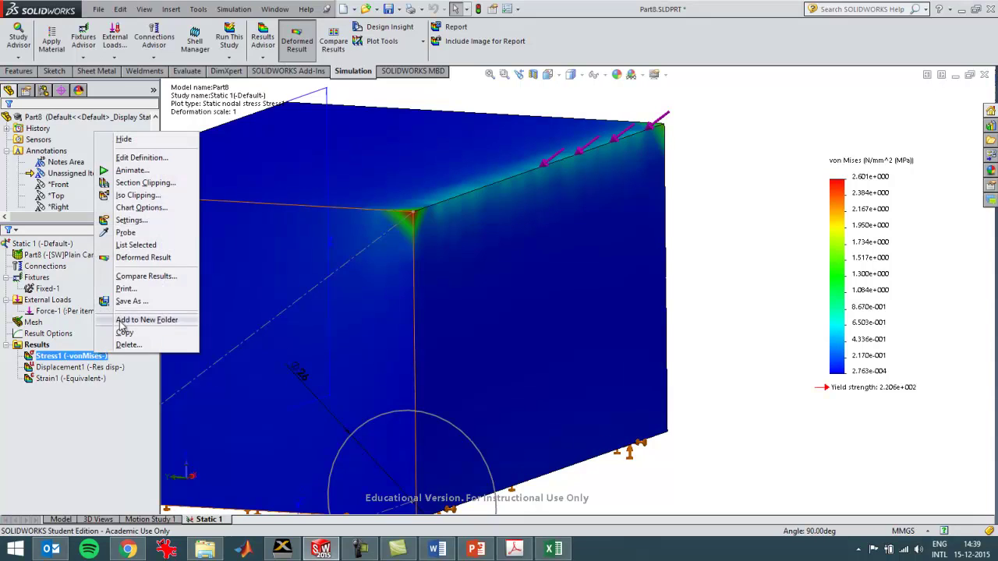
pyautogui.click(126, 233)
pyautogui.click(496, 182)
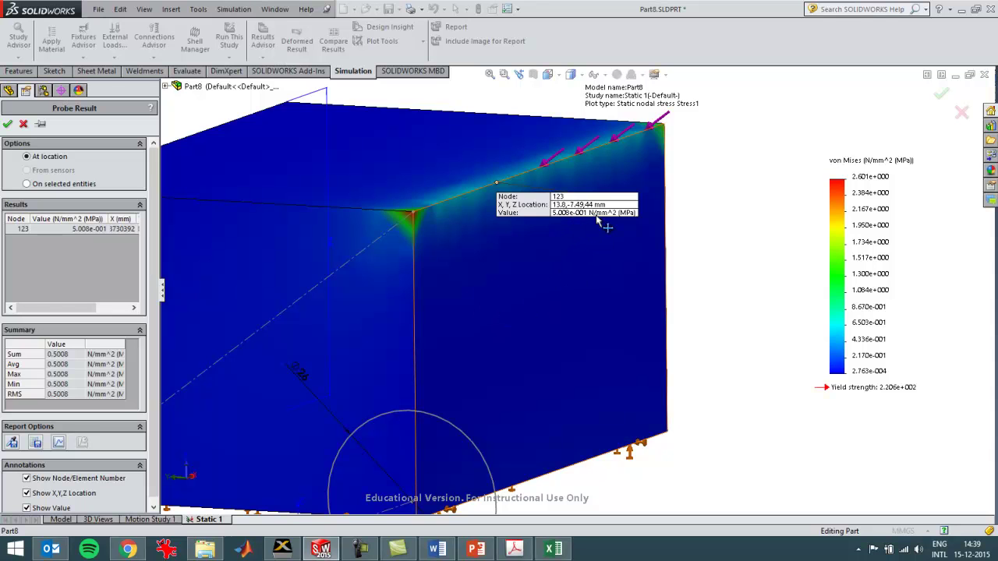
pyautogui.click(8, 125)
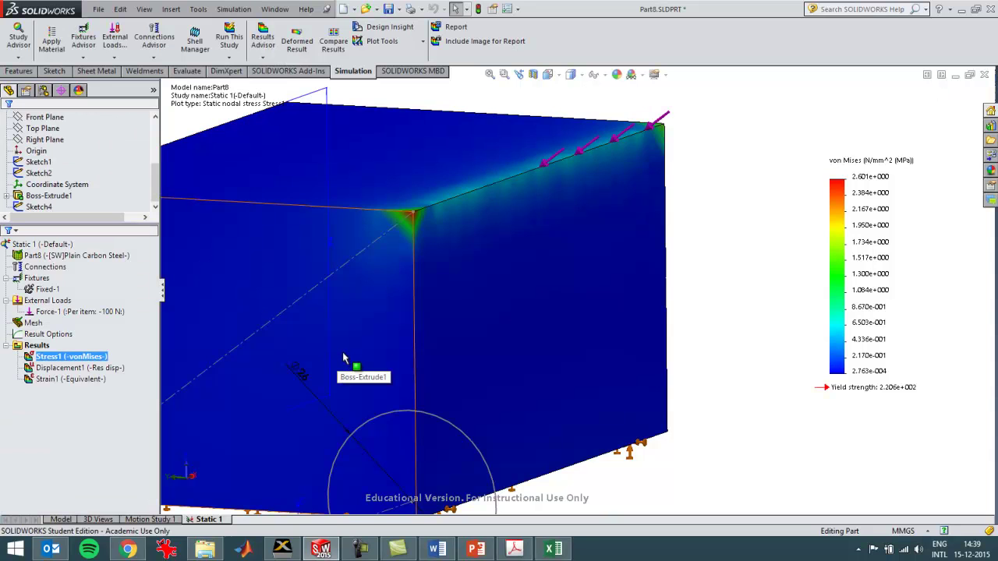
# Review the -100 N force and reopen the Stress1 plot settings without changes
pyautogui.click(76, 311)
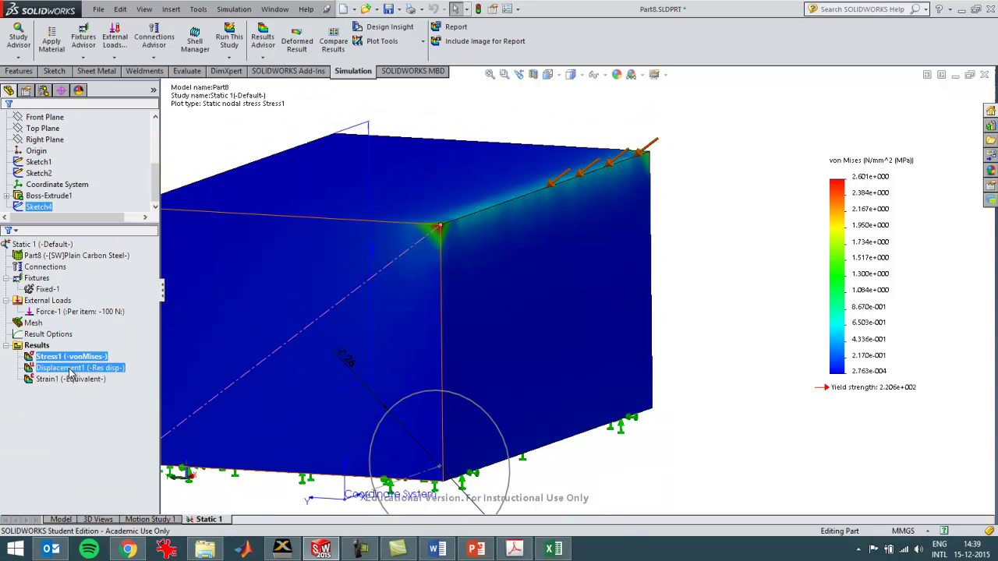
pyautogui.rightClick(71, 358)
pyautogui.click(113, 162)
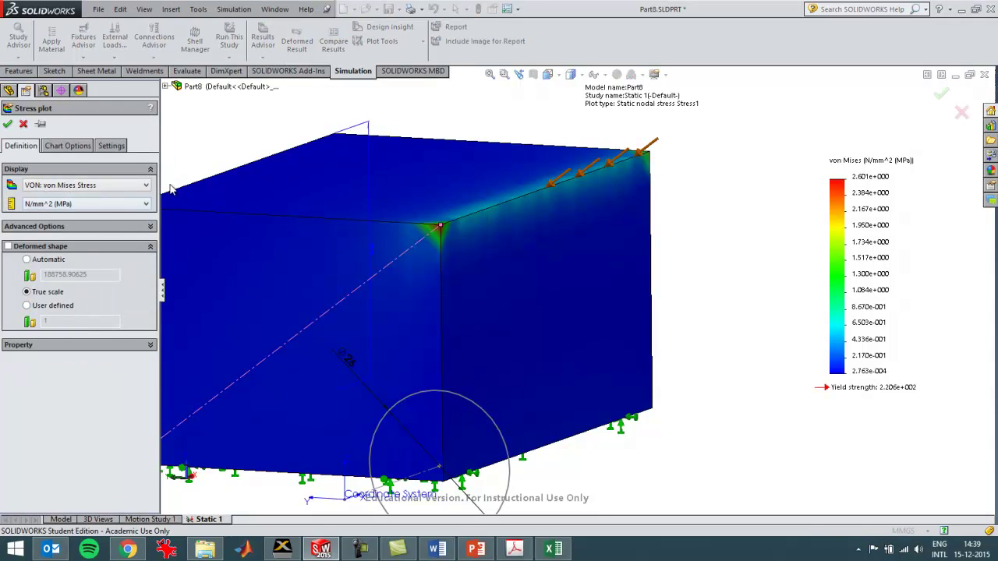
pyautogui.click(23, 125)
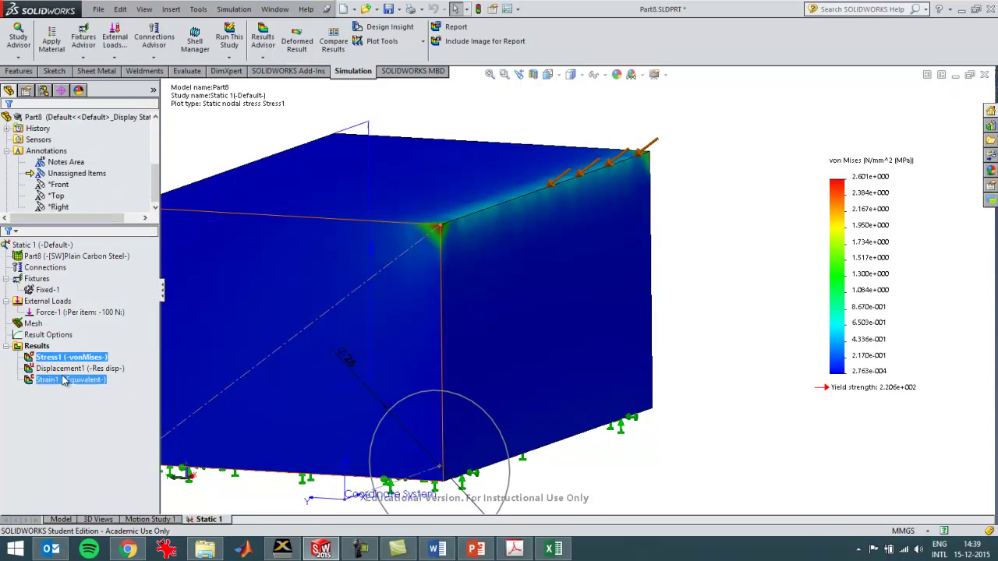
# Probe another edge point, reading 0.625 MPa at node 9560
pyautogui.rightClick(59, 358)
pyautogui.click(92, 240)
pyautogui.click(492, 211)
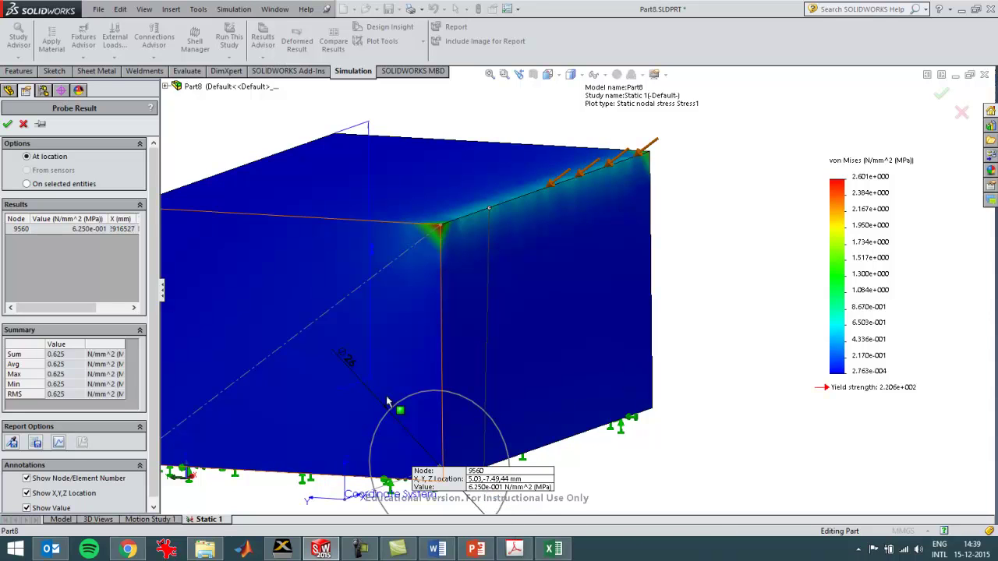
pyautogui.click(21, 126)
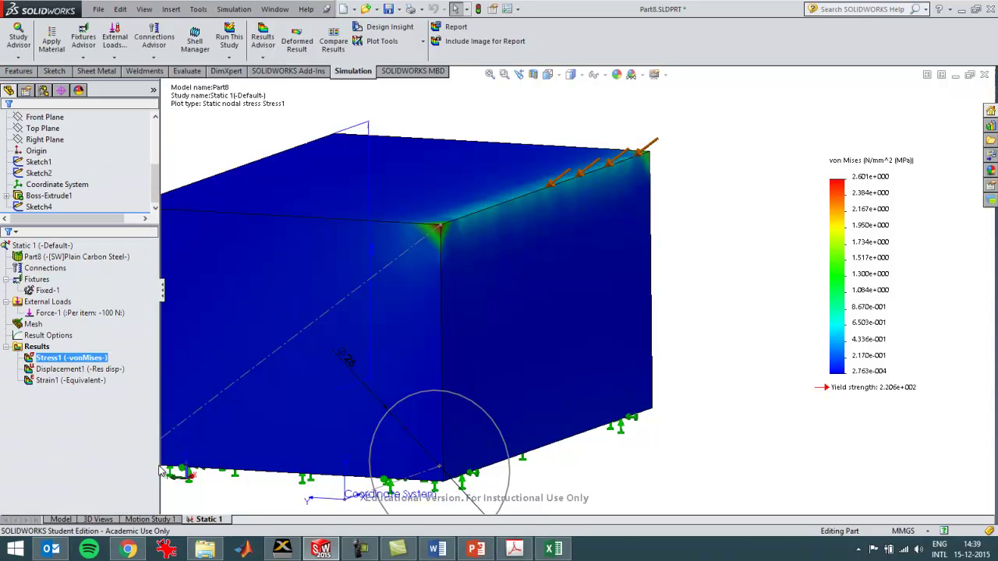
# Duplicate the Static 1 study, accepting the default copy name
pyautogui.rightClick(216, 521)
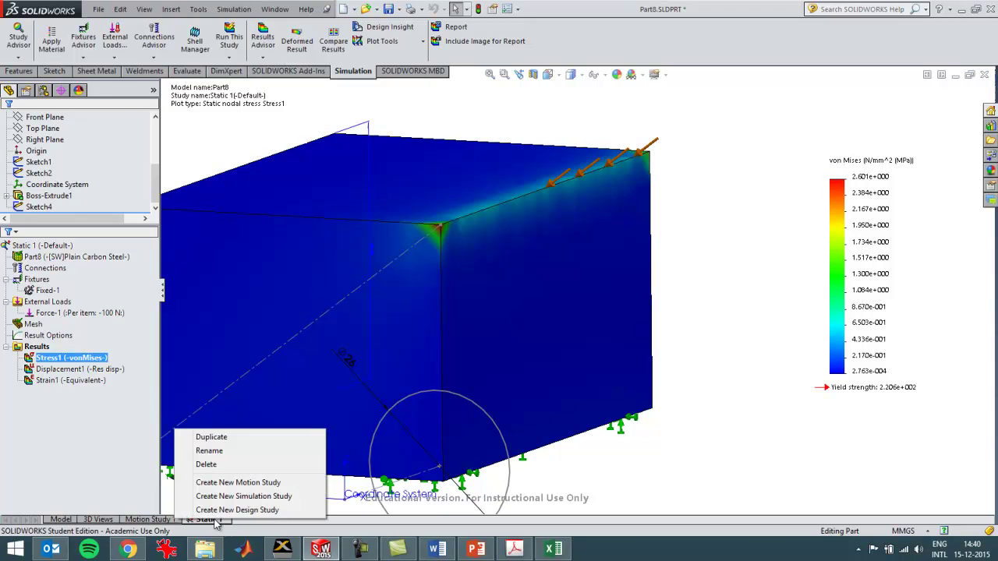
pyautogui.click(220, 438)
pyautogui.click(452, 317)
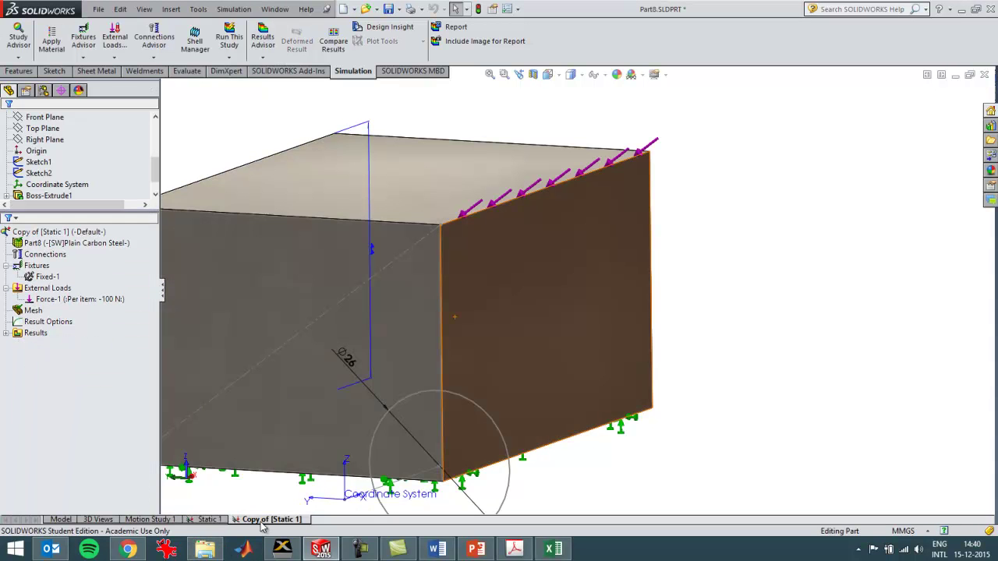
# Rename the copied study to 'finer mesh'
pyautogui.rightClick(262, 520)
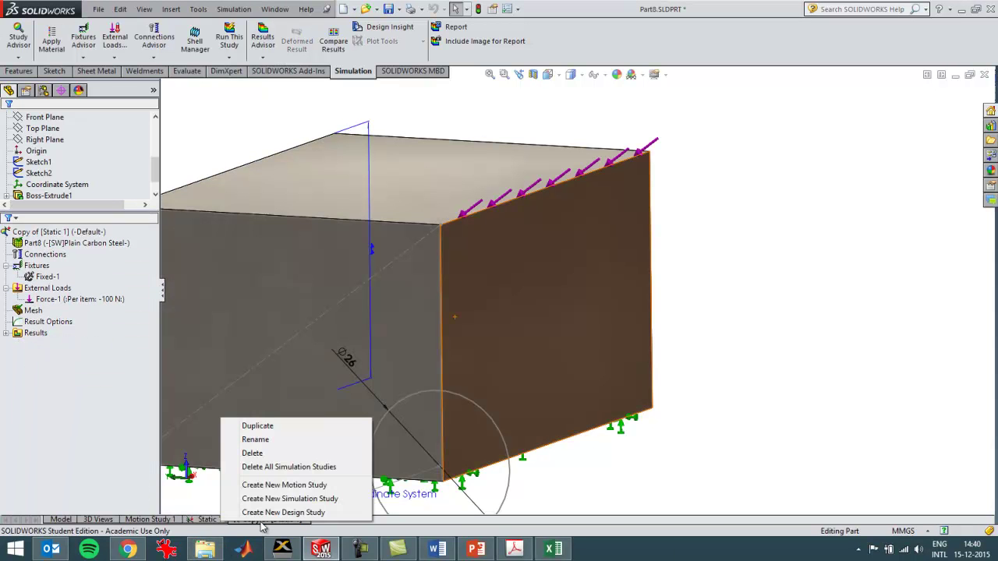
pyautogui.click(263, 439)
pyautogui.write('fin')
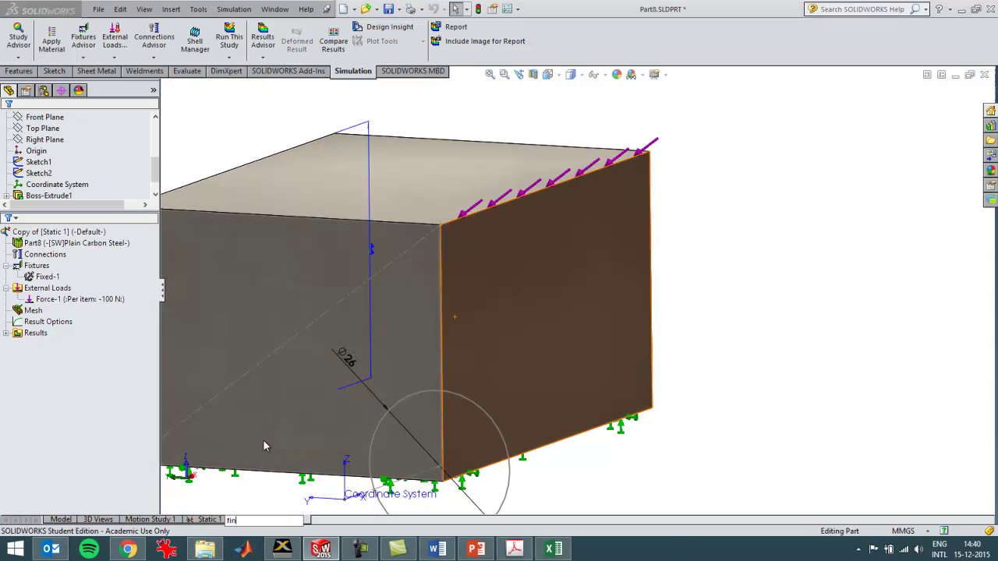
pyautogui.write('er mesh')
pyautogui.press('Return')
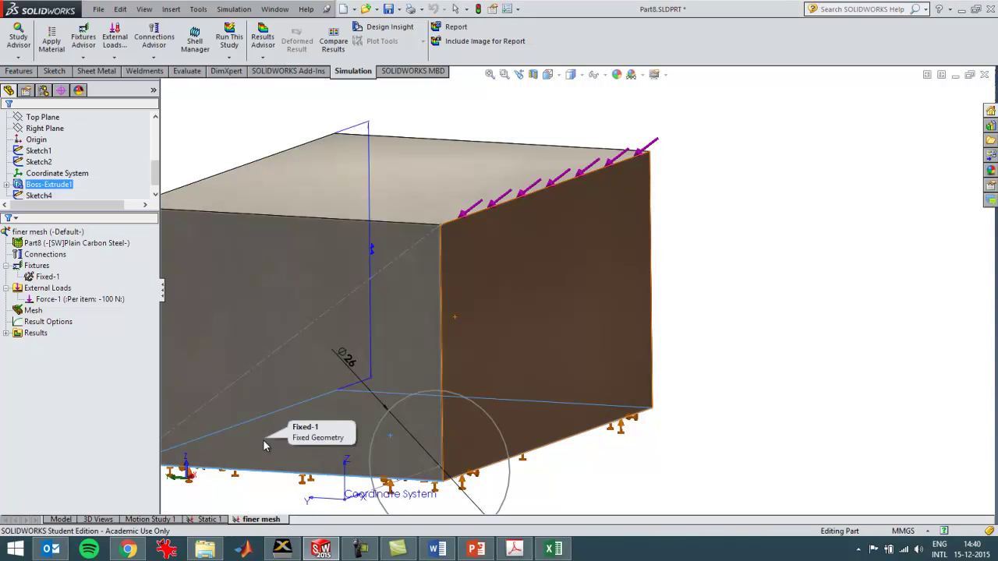
pyautogui.click(85, 310)
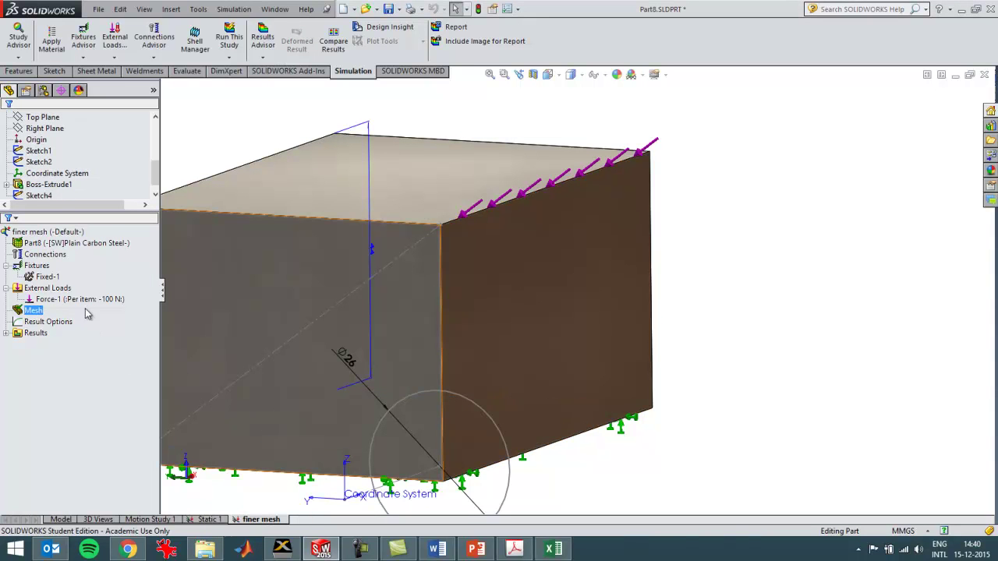
# Add a mesh control on the loaded top edge with about 2.43 mm elements
pyautogui.rightClick(38, 311)
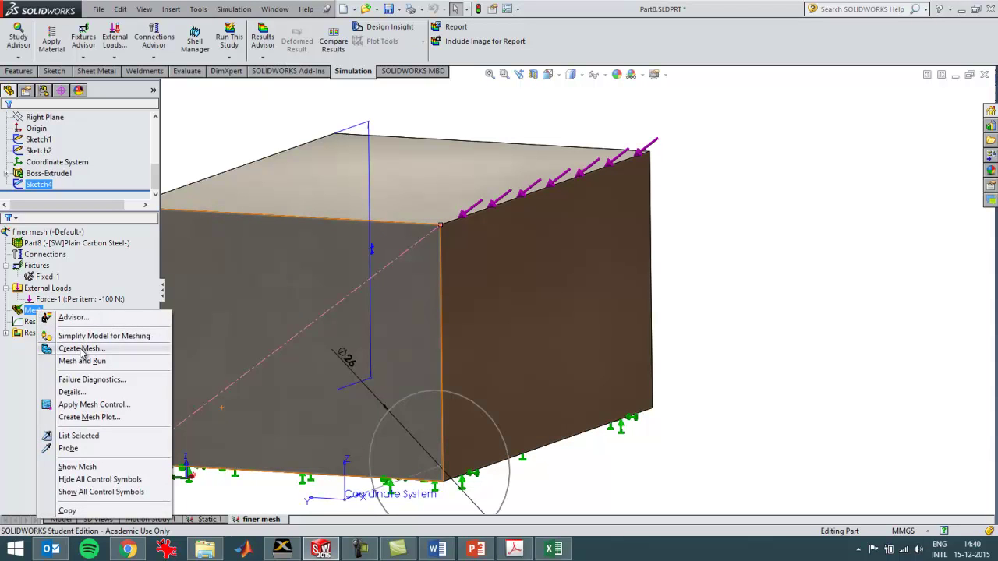
pyautogui.click(90, 404)
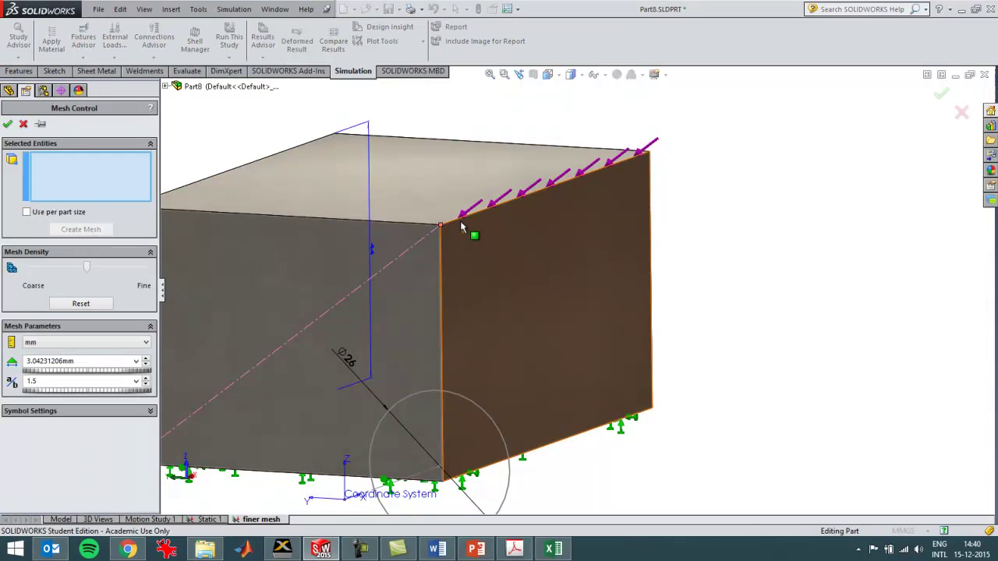
pyautogui.click(461, 224)
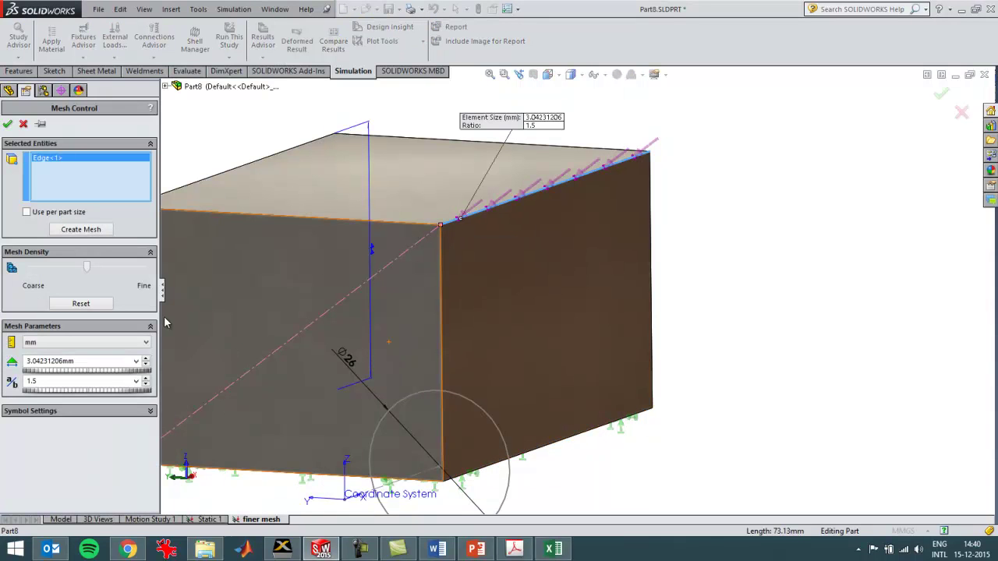
pyautogui.moveTo(90, 273); pyautogui.dragTo(111, 271)
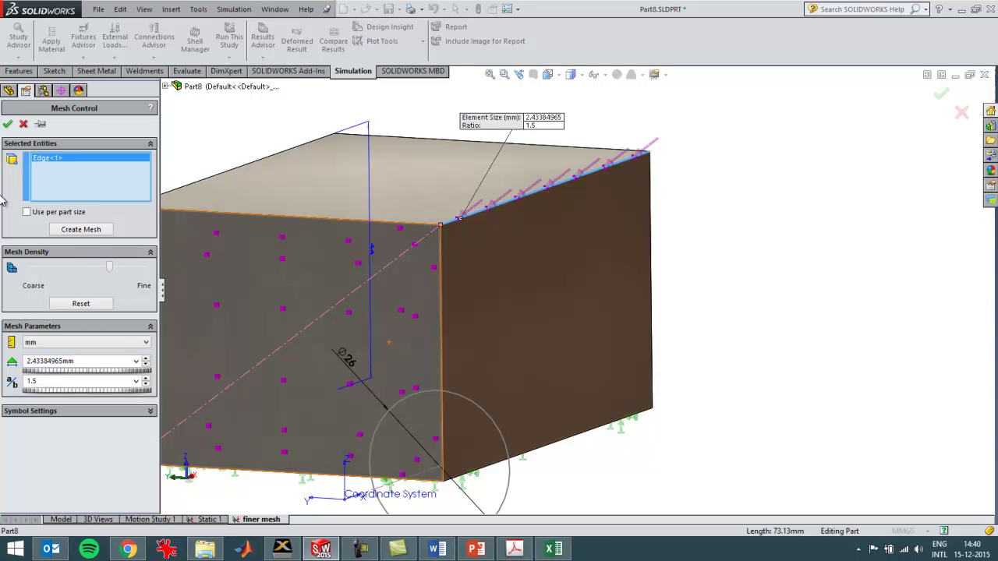
# Re-mesh the finer mesh study, accepting that existing results are deleted
pyautogui.click(7, 125)
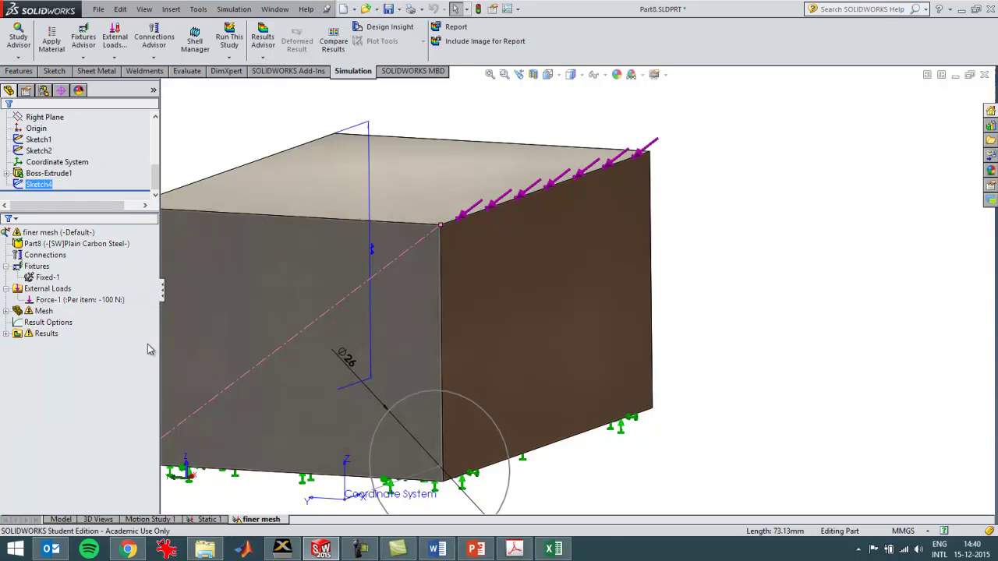
pyautogui.rightClick(45, 312)
pyautogui.click(87, 364)
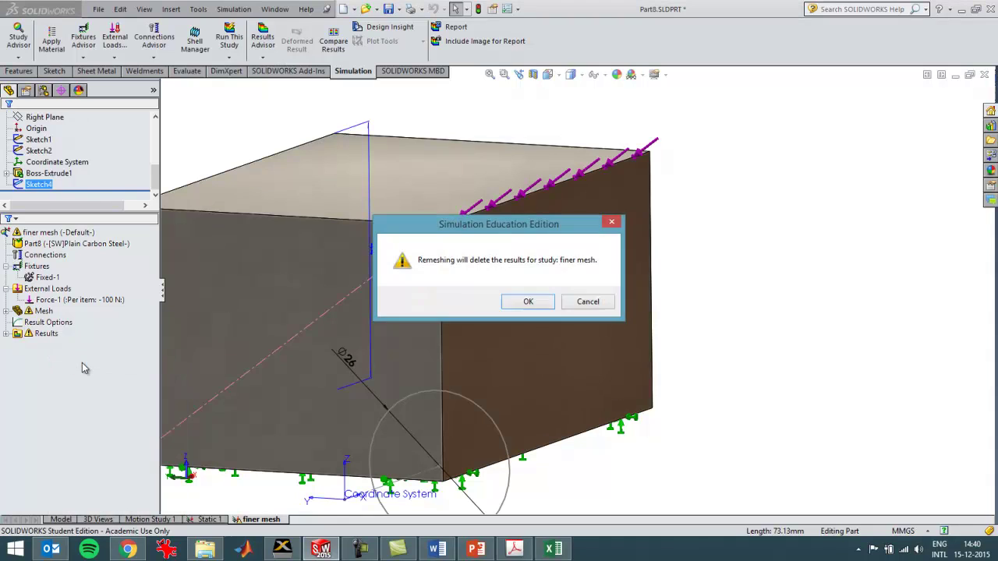
pyautogui.click(517, 299)
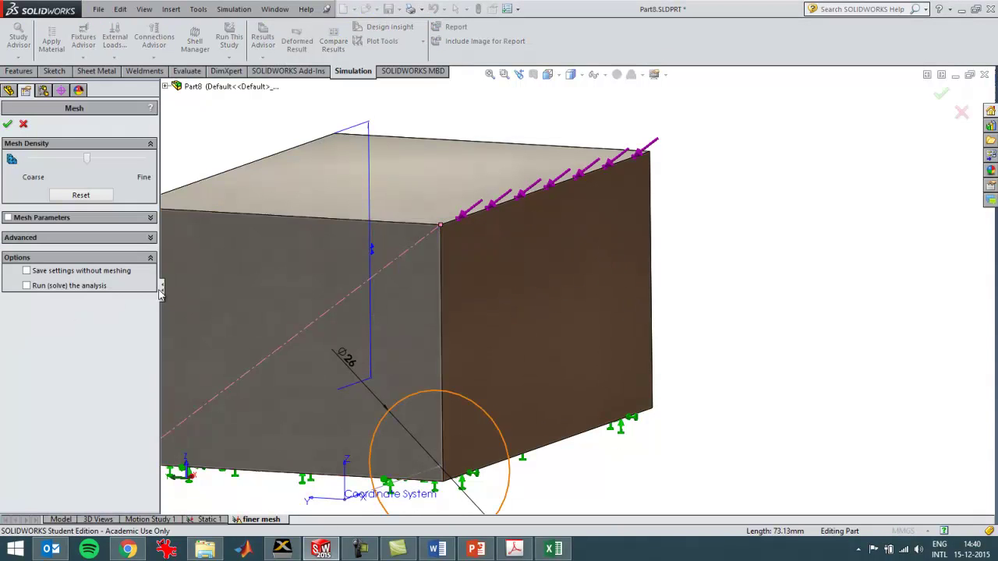
pyautogui.click(7, 124)
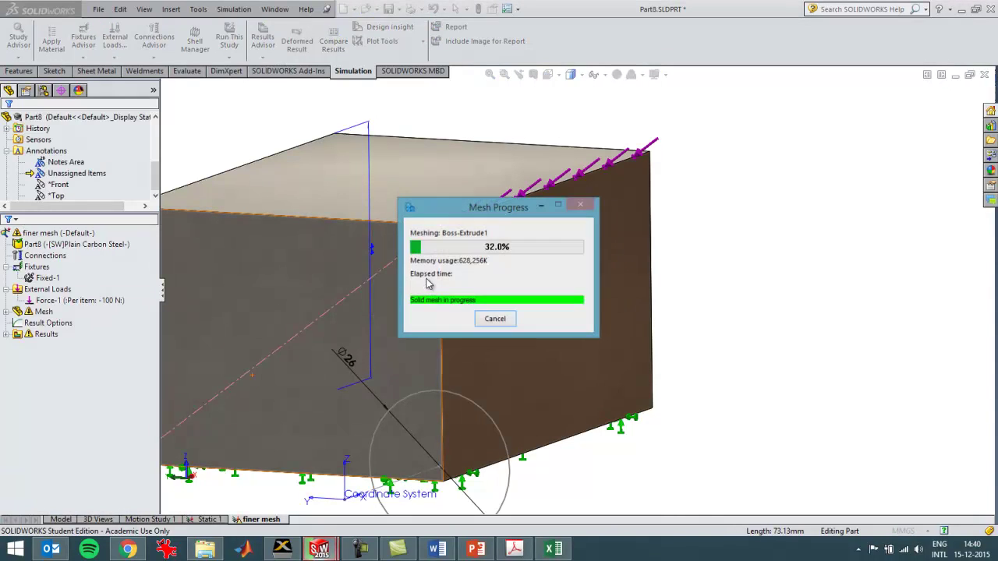
pyautogui.scroll(-3, 405, 296)
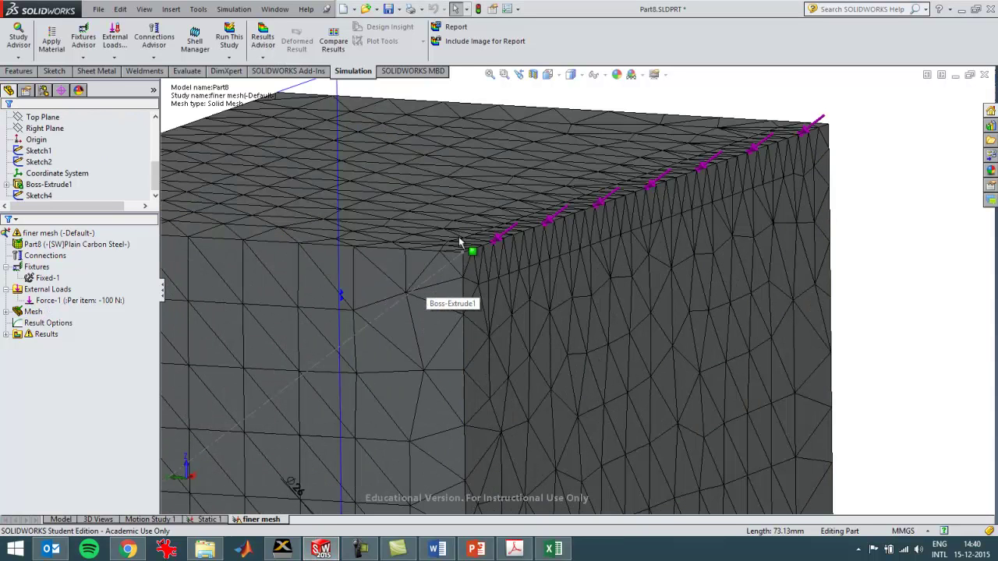
# Change the edge mesh control Control-1 element size to 0.7 mm
pyautogui.click(31, 312)
pyautogui.click(6, 313)
pyautogui.rightClick(47, 324)
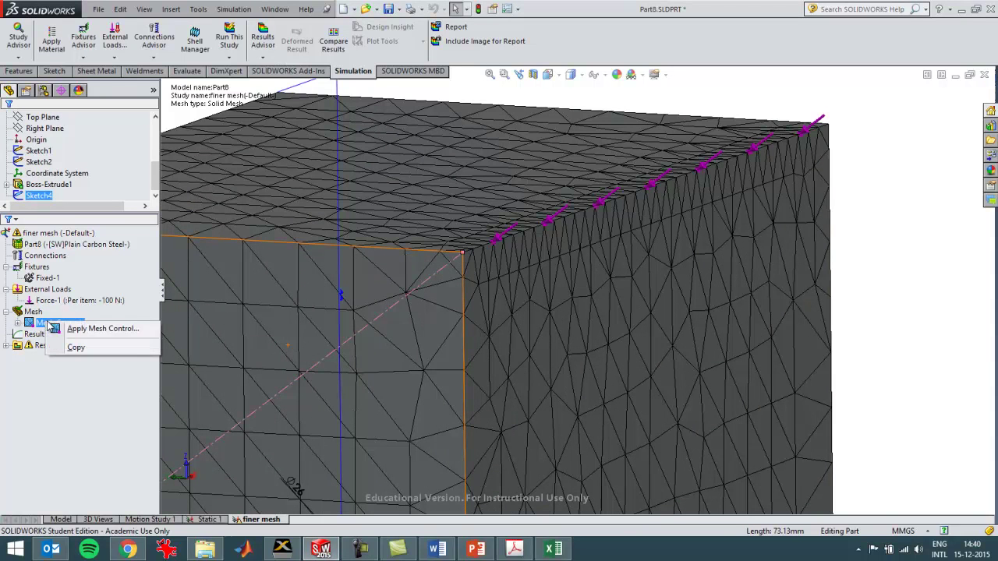
pyautogui.click(18, 322)
pyautogui.rightClick(58, 335)
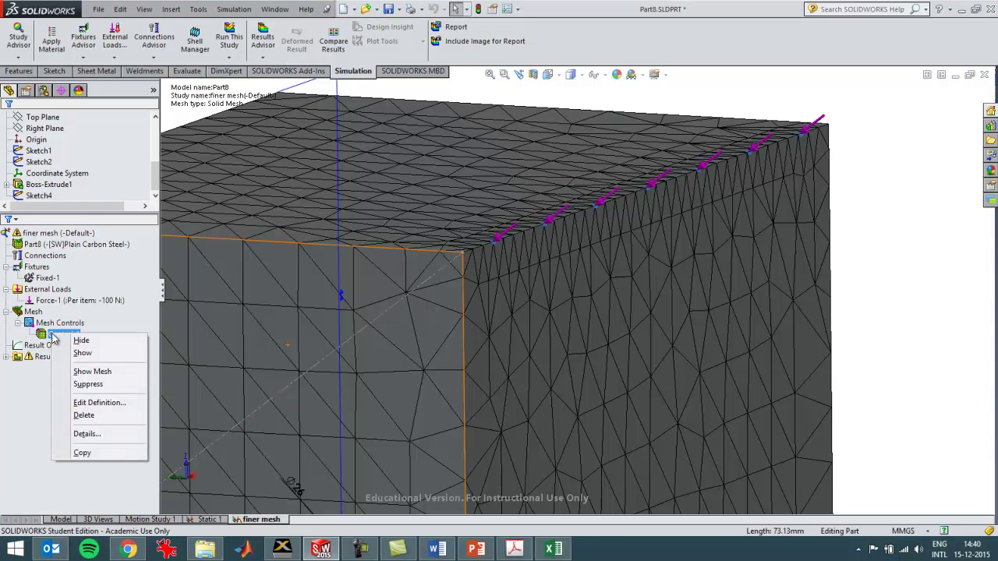
pyautogui.click(98, 402)
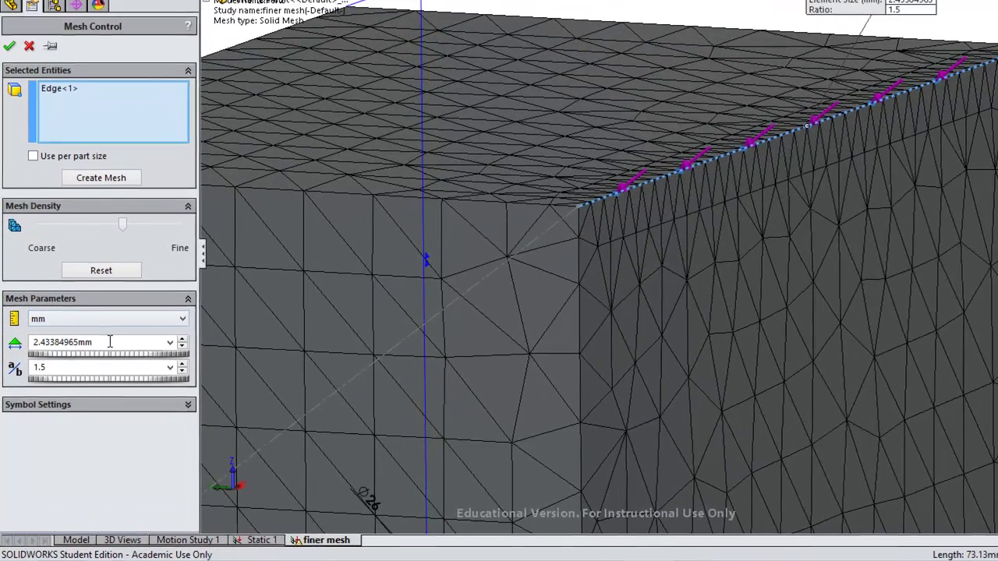
pyautogui.doubleClick(88, 360)
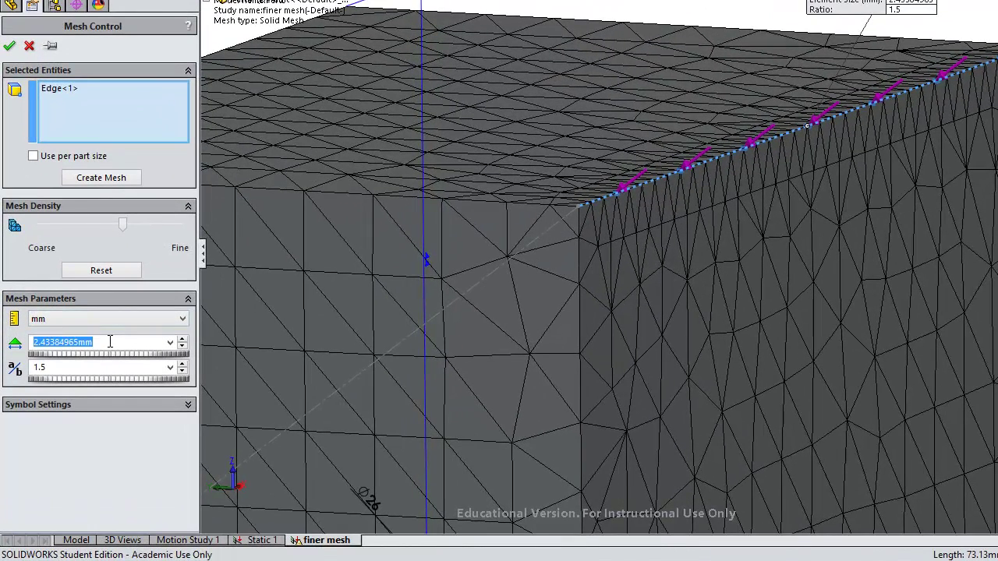
pyautogui.write('0.7')
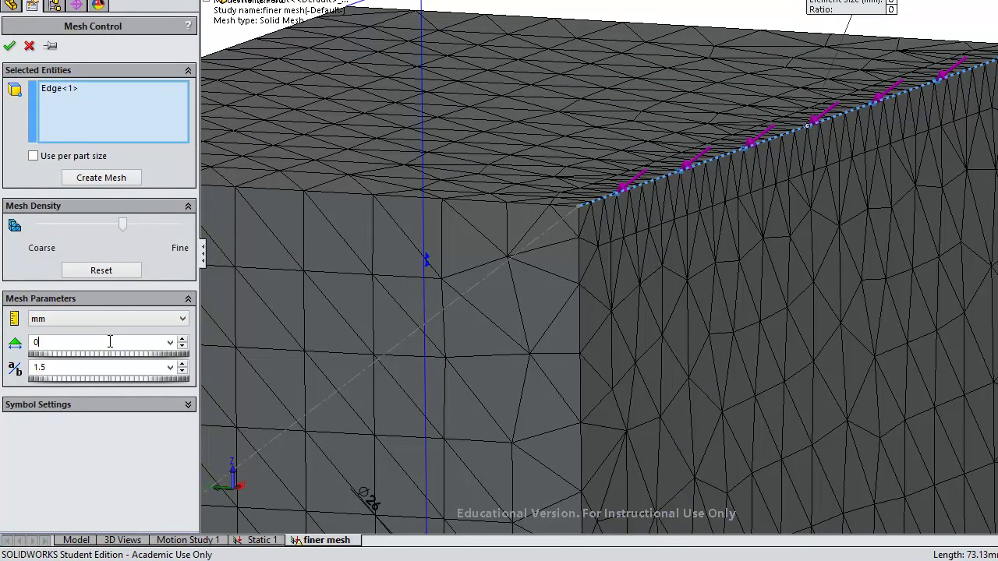
pyautogui.click(10, 46)
# Re-mesh the block with the refined 0.7 mm edge control
pyautogui.click(53, 281)
pyautogui.rightClick(52, 282)
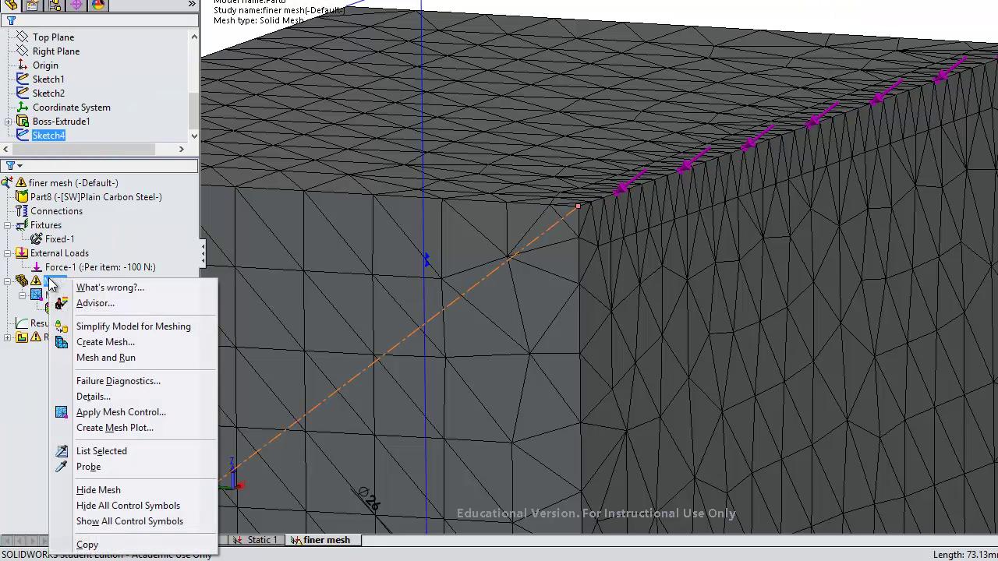
pyautogui.click(89, 338)
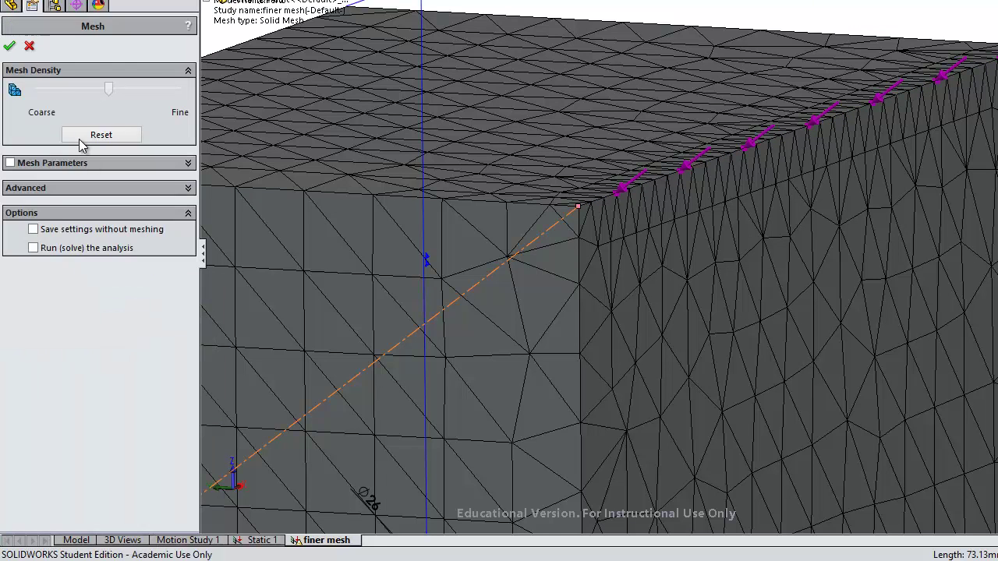
pyautogui.click(9, 46)
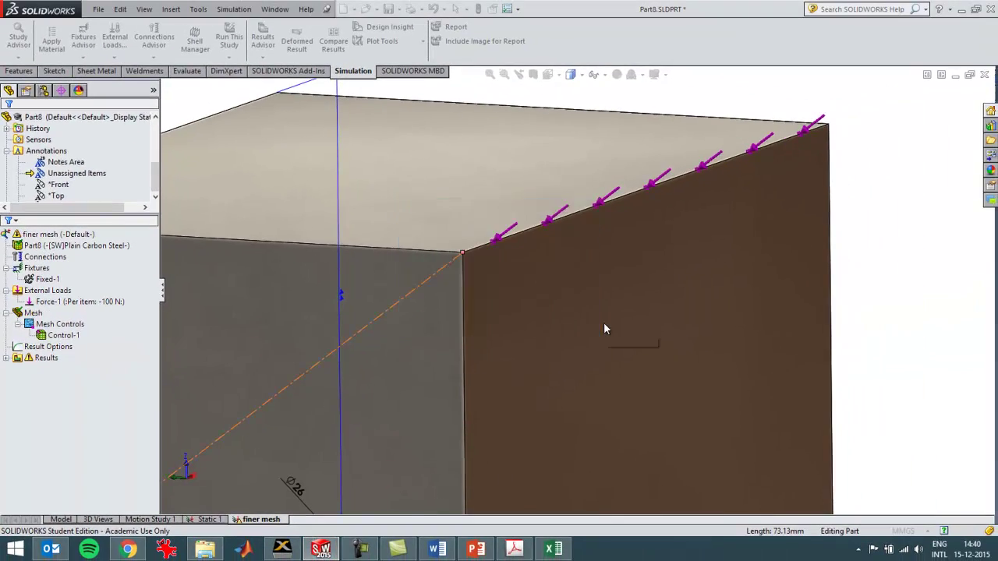
pyautogui.scroll(3, 605, 272)
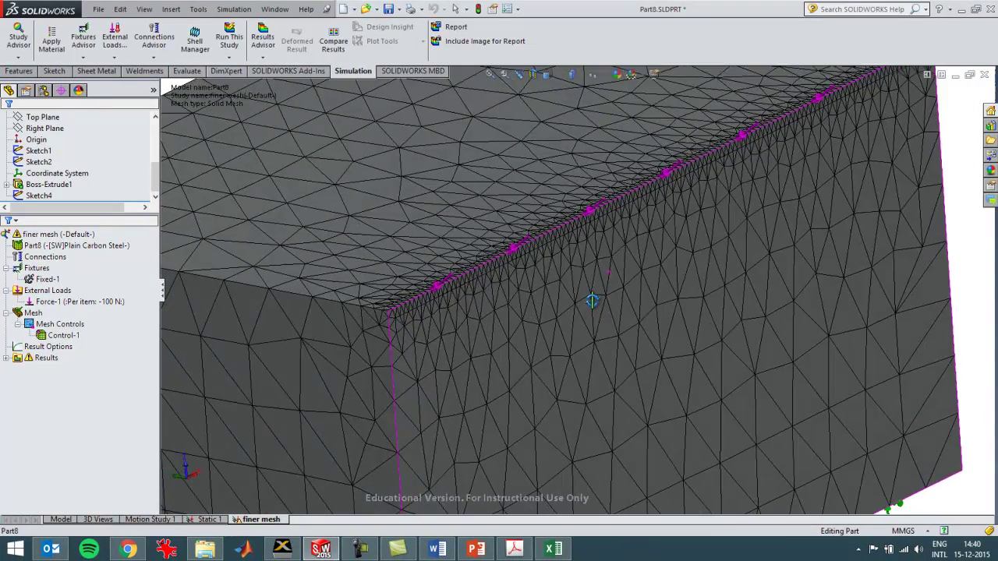
pyautogui.scroll(3, 551, 340)
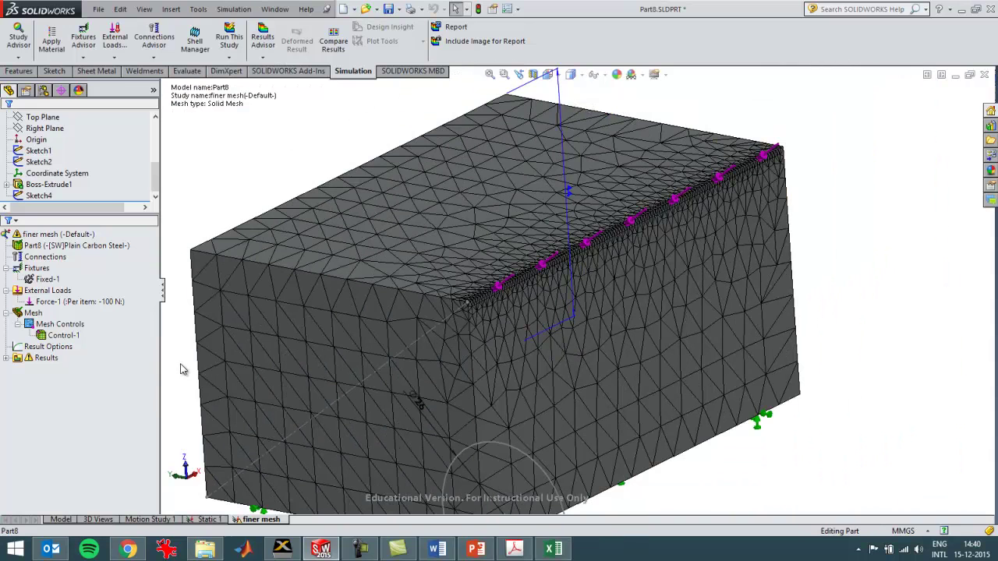
# Save the part and select the finer mesh study
pyautogui.click(39, 195)
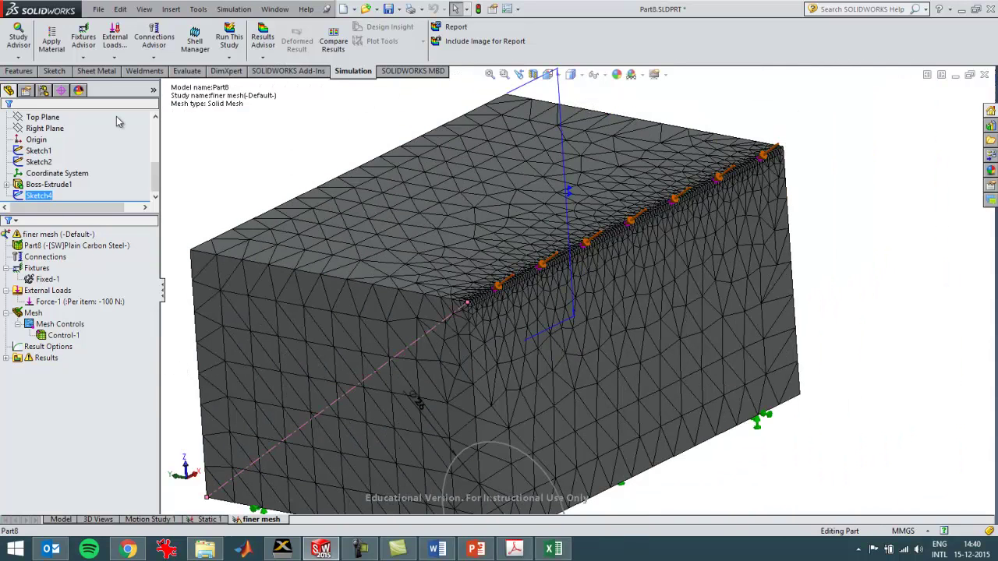
pyautogui.click(396, 13)
pyautogui.rightClick(44, 236)
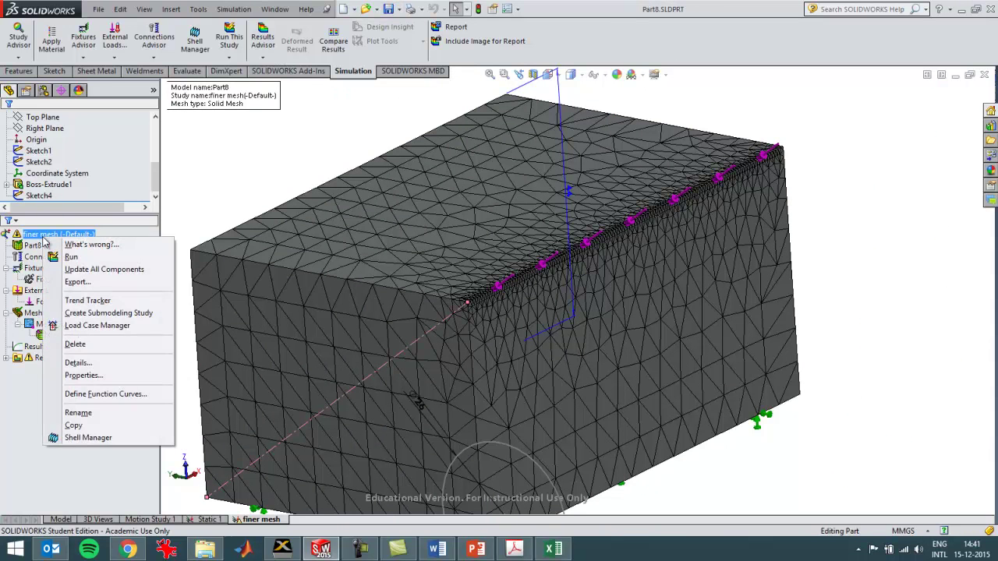
# Run the finer mesh study and zoom in toward the loaded edge
pyautogui.click(71, 256)
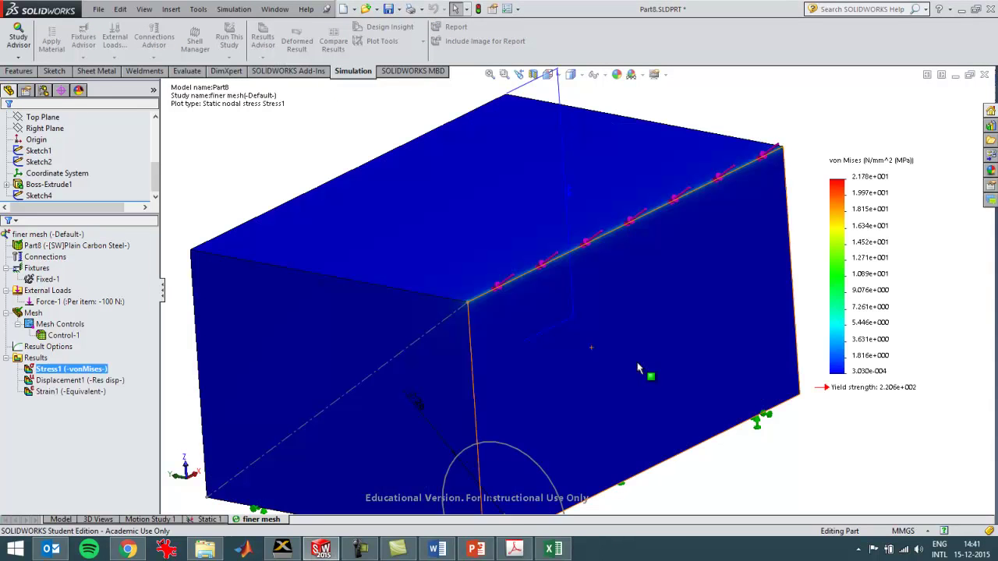
pyautogui.scroll(-5, 527, 284)
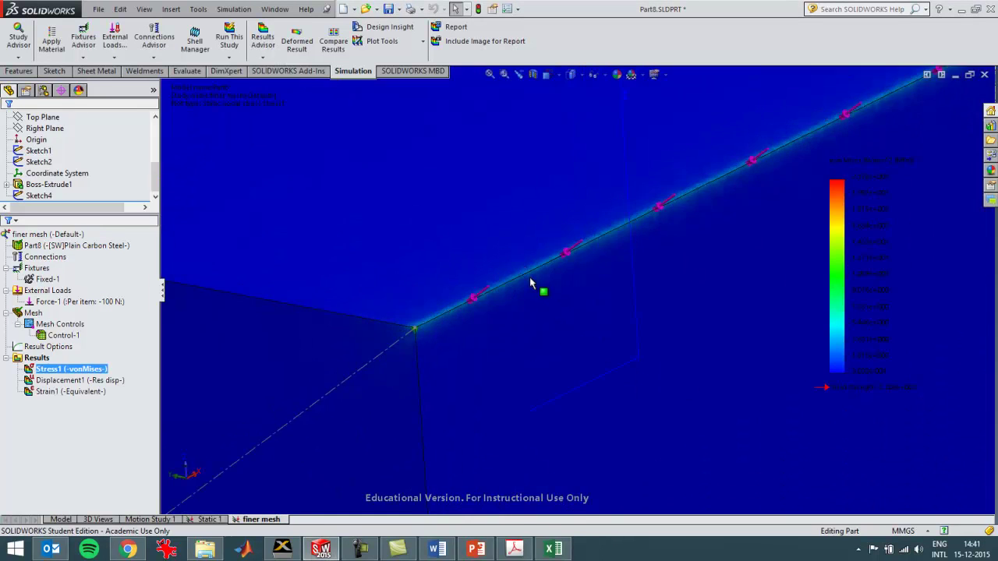
pyautogui.scroll(-5, 530, 279)
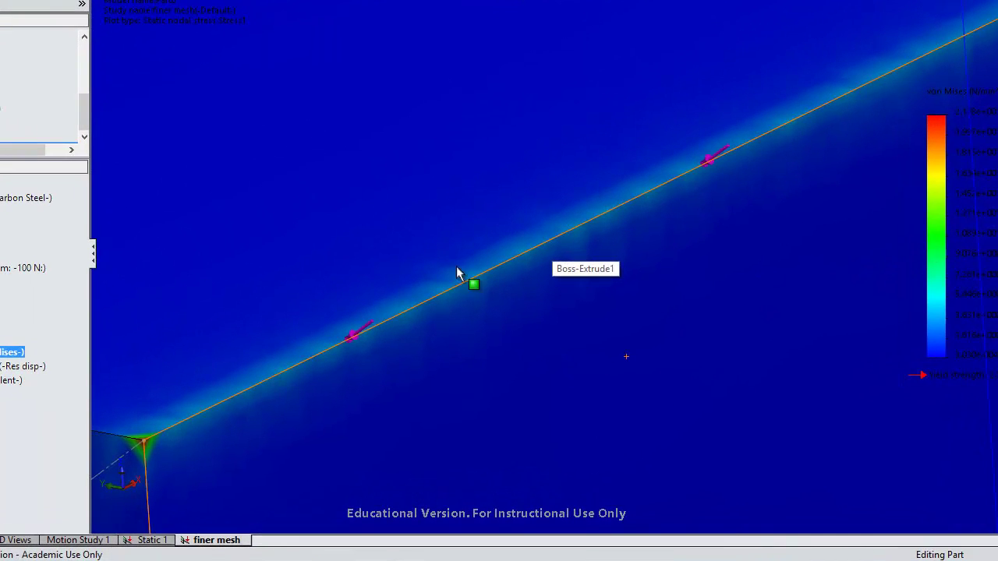
# Probe the Stress1 von Mises plot at node 237 on the loaded edge, reading 3.325 MPa
pyautogui.rightClick(3, 359)
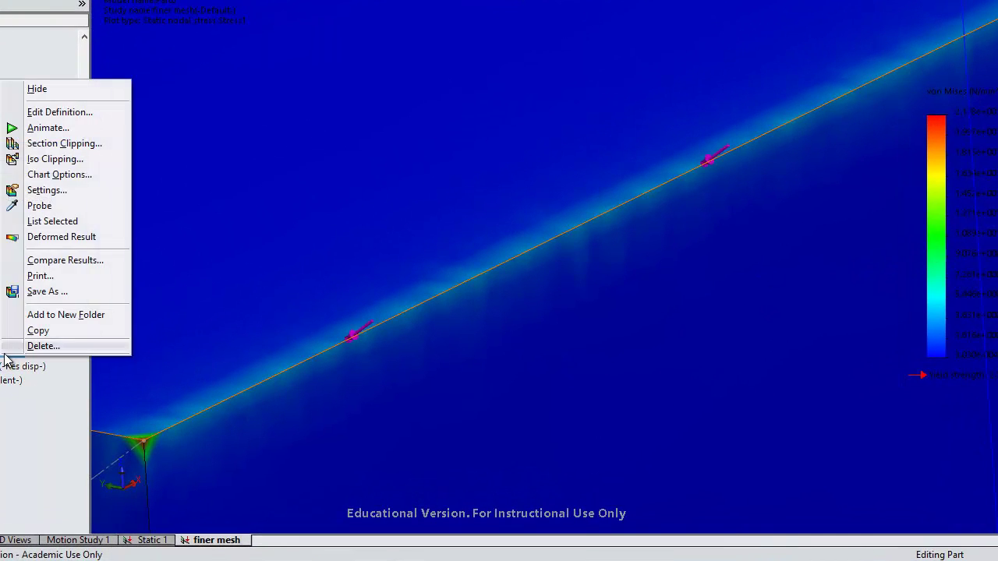
pyautogui.click(39, 206)
pyautogui.click(499, 264)
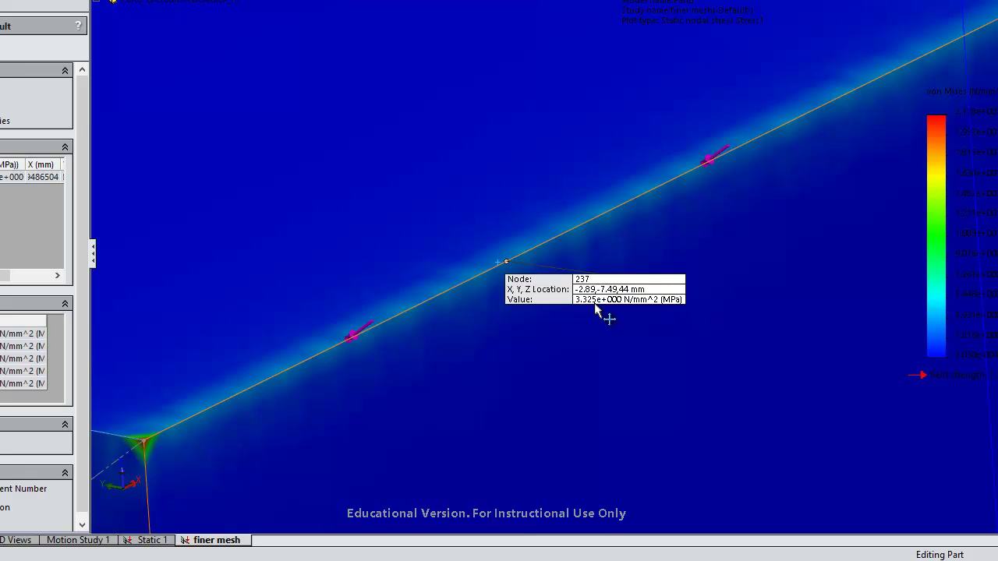
pyautogui.press('Escape')
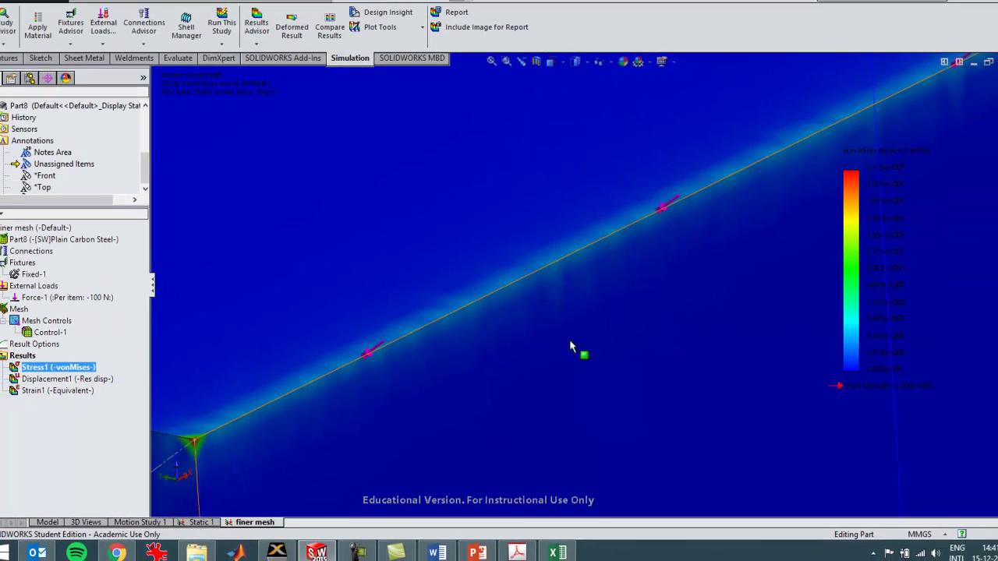
pyautogui.scroll(5, 569, 346)
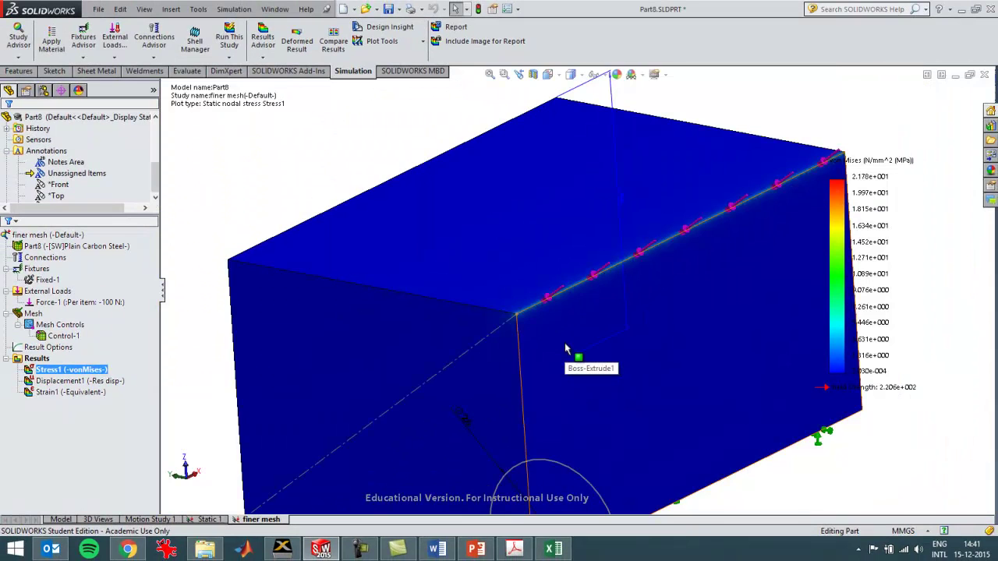
pyautogui.scroll(-8, 566, 320)
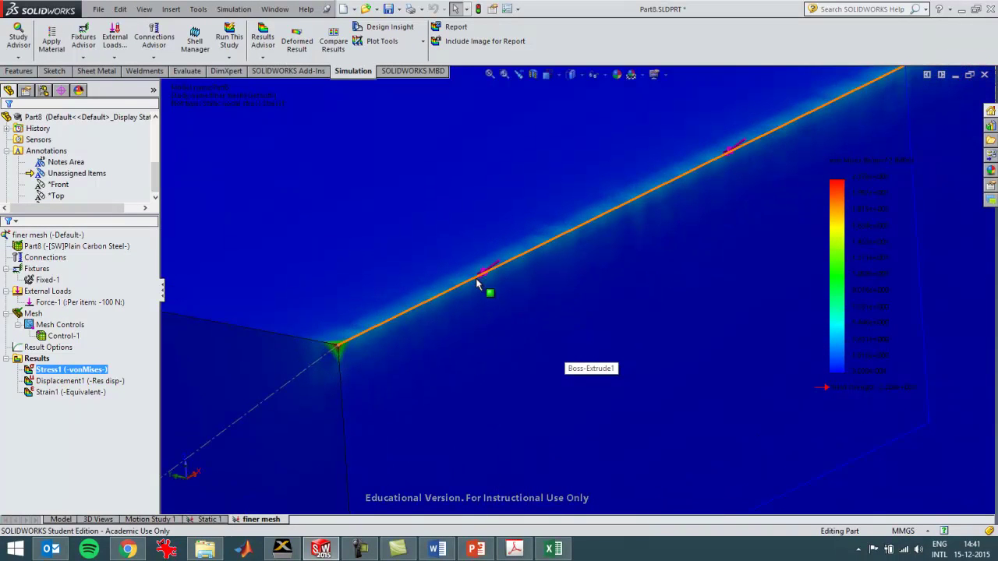
pyautogui.scroll(-2, 477, 283)
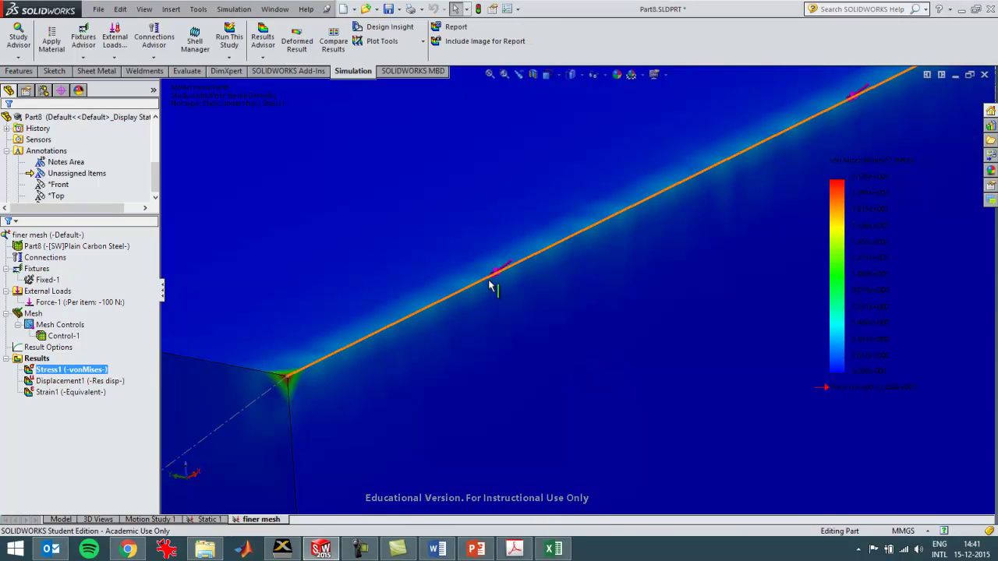
pyautogui.scroll(10, 517, 304)
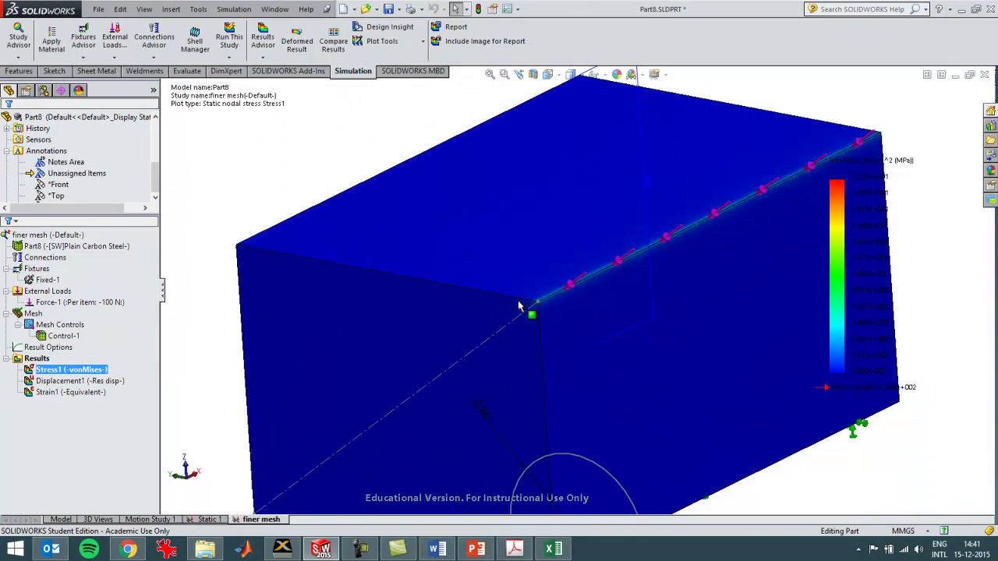
pyautogui.scroll(2, 518, 305)
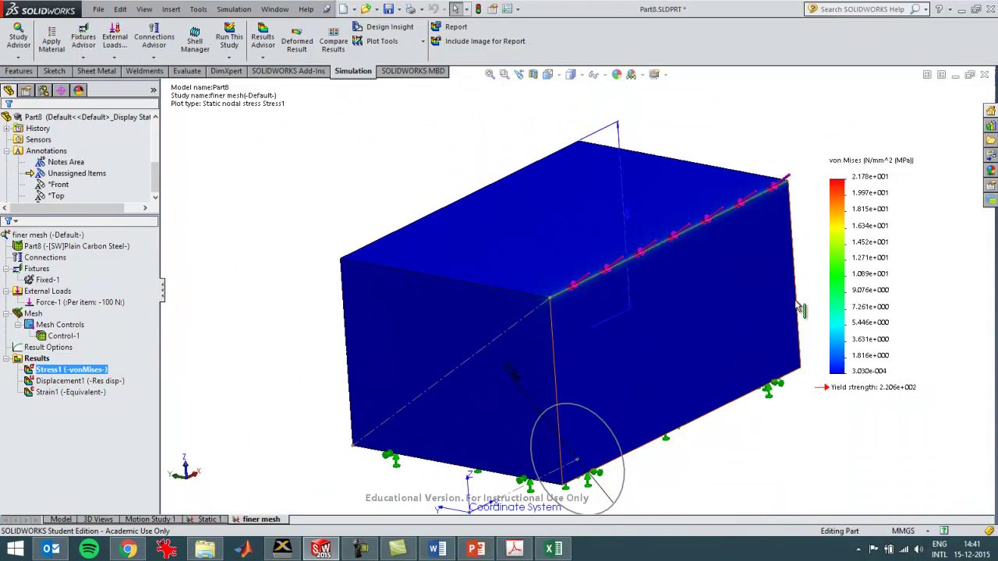